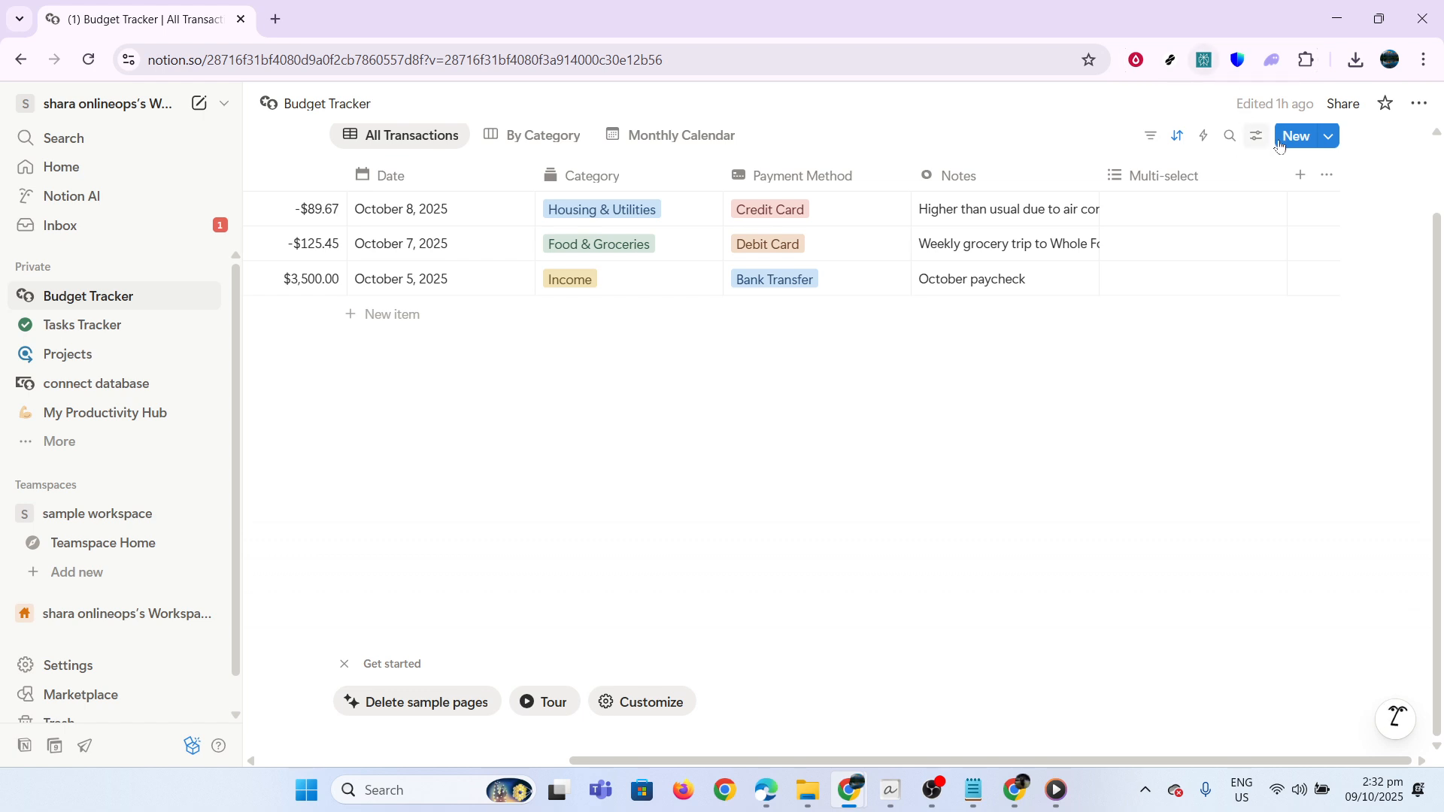
Step: Publish the Budget Tracker page to the web as a Notion site
click(1326, 108)
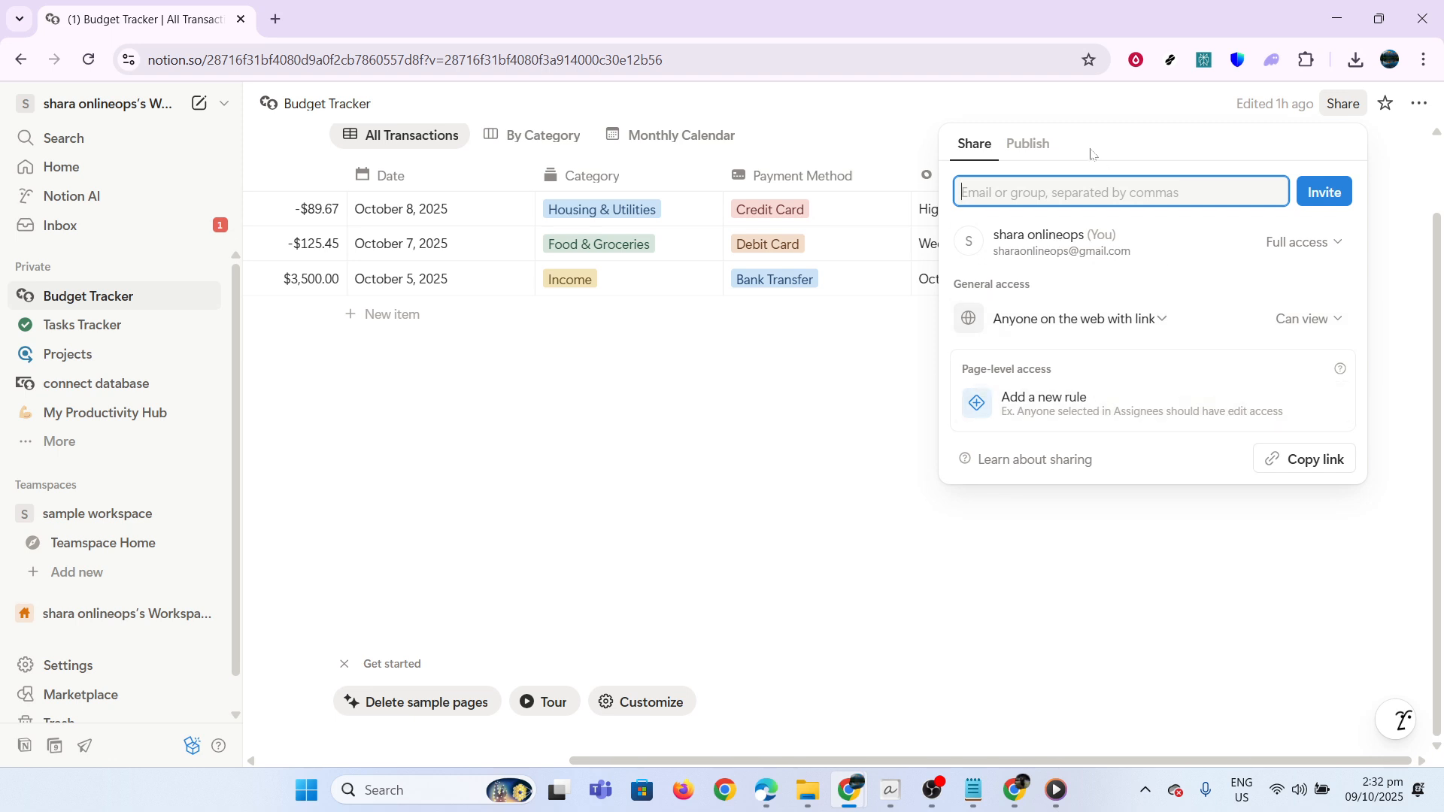
click(1052, 150)
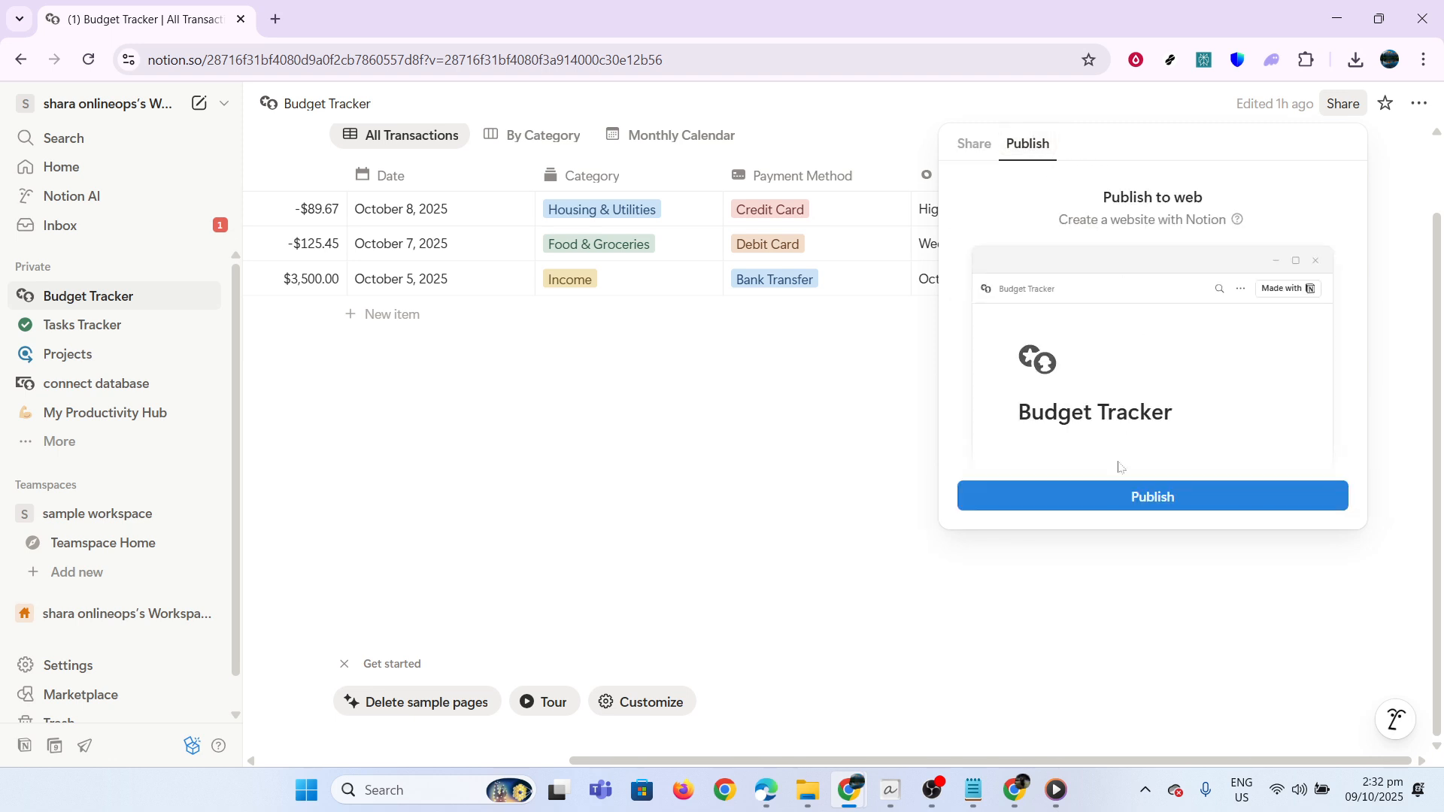
click(1109, 492)
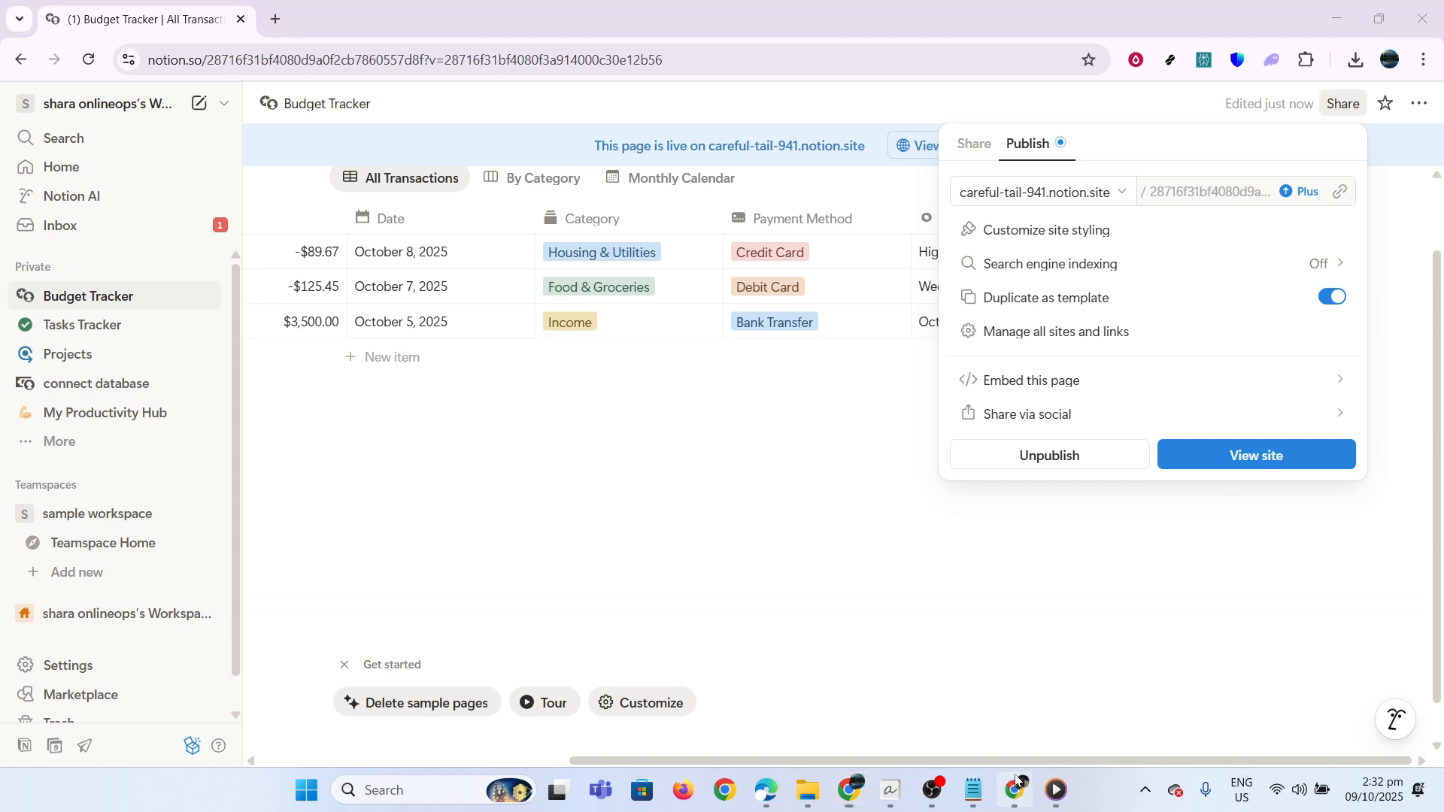
Step: Switch to the Gumroad website and sign up as a seller with the existing Google account, allowing the requested access
click(1015, 788)
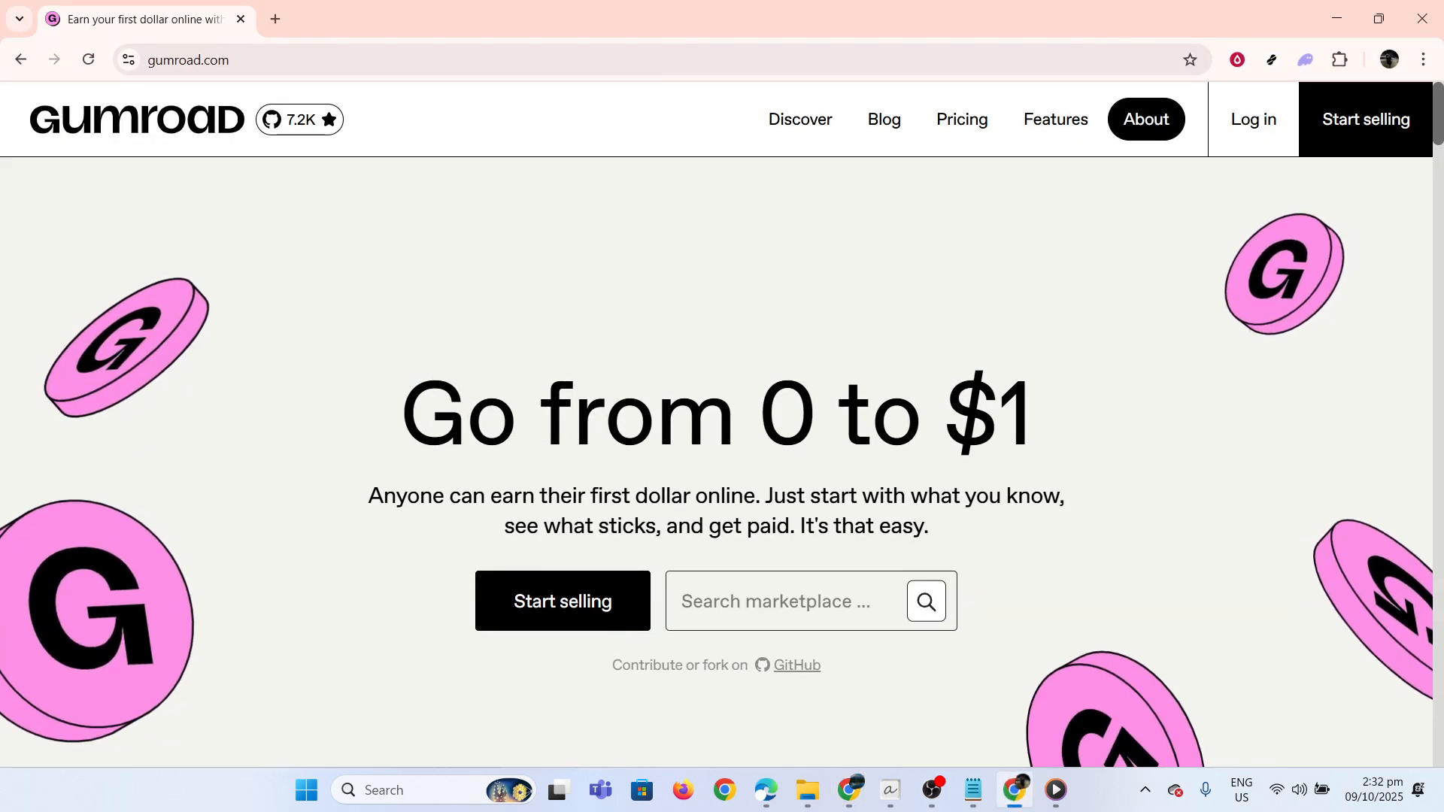
click(590, 590)
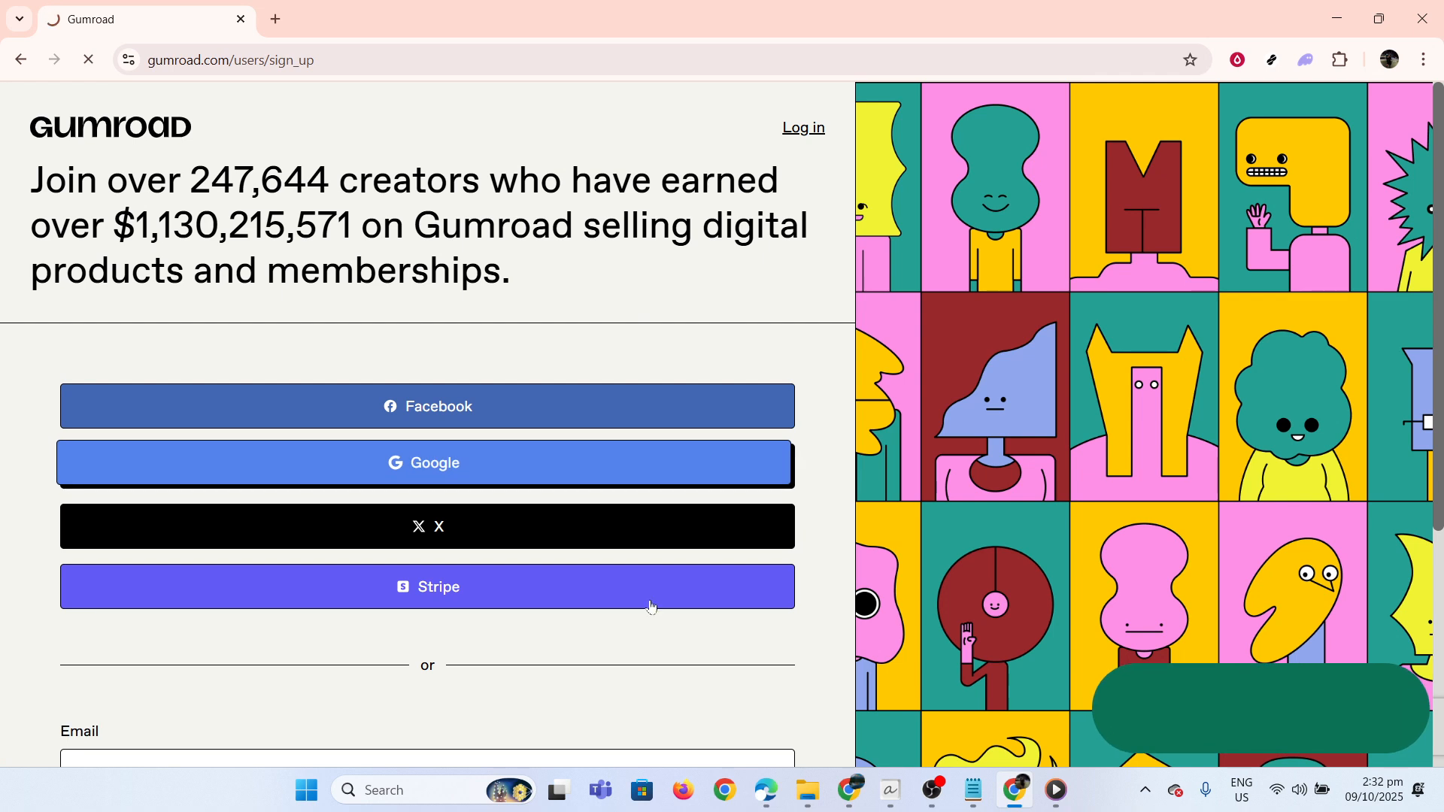
click(544, 473)
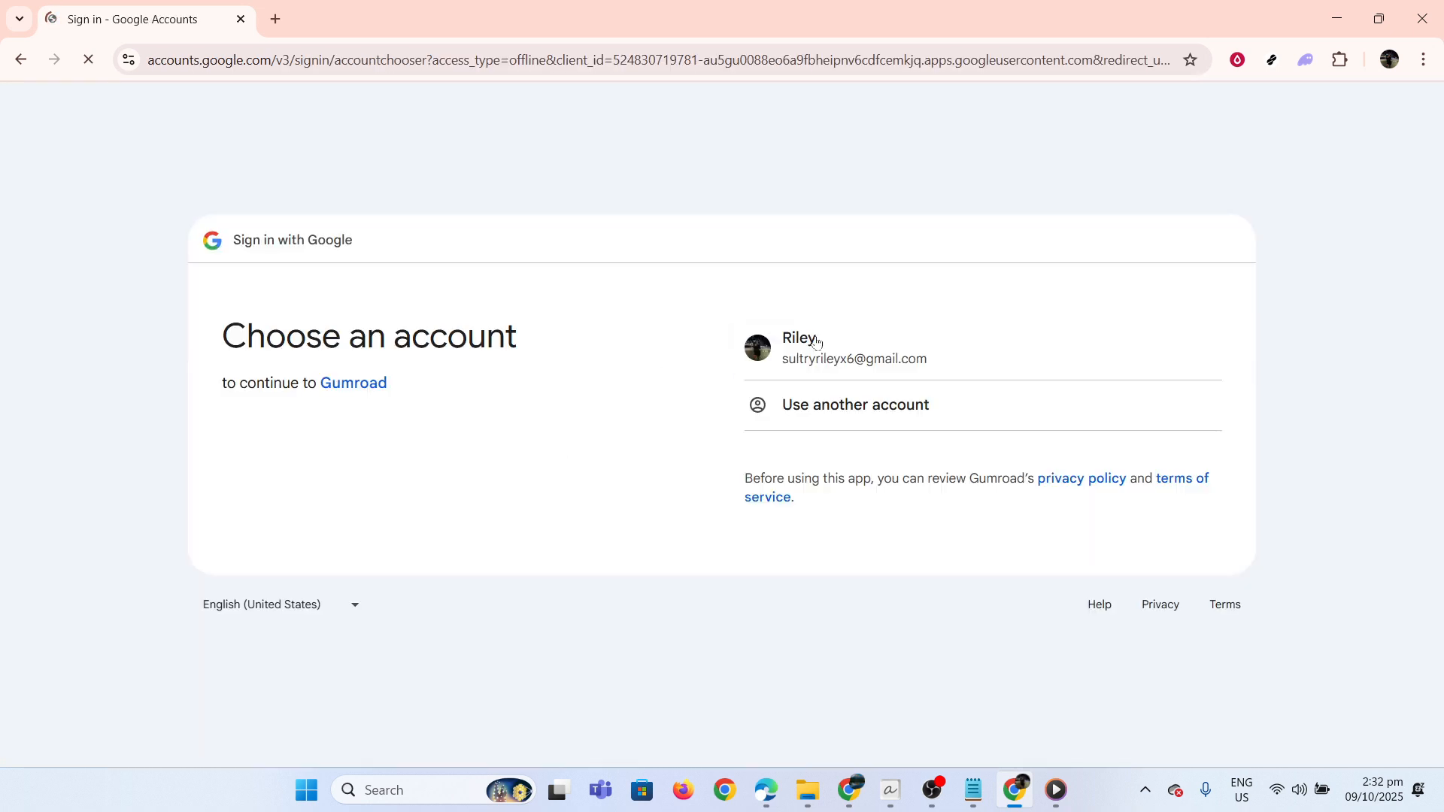
click(937, 372)
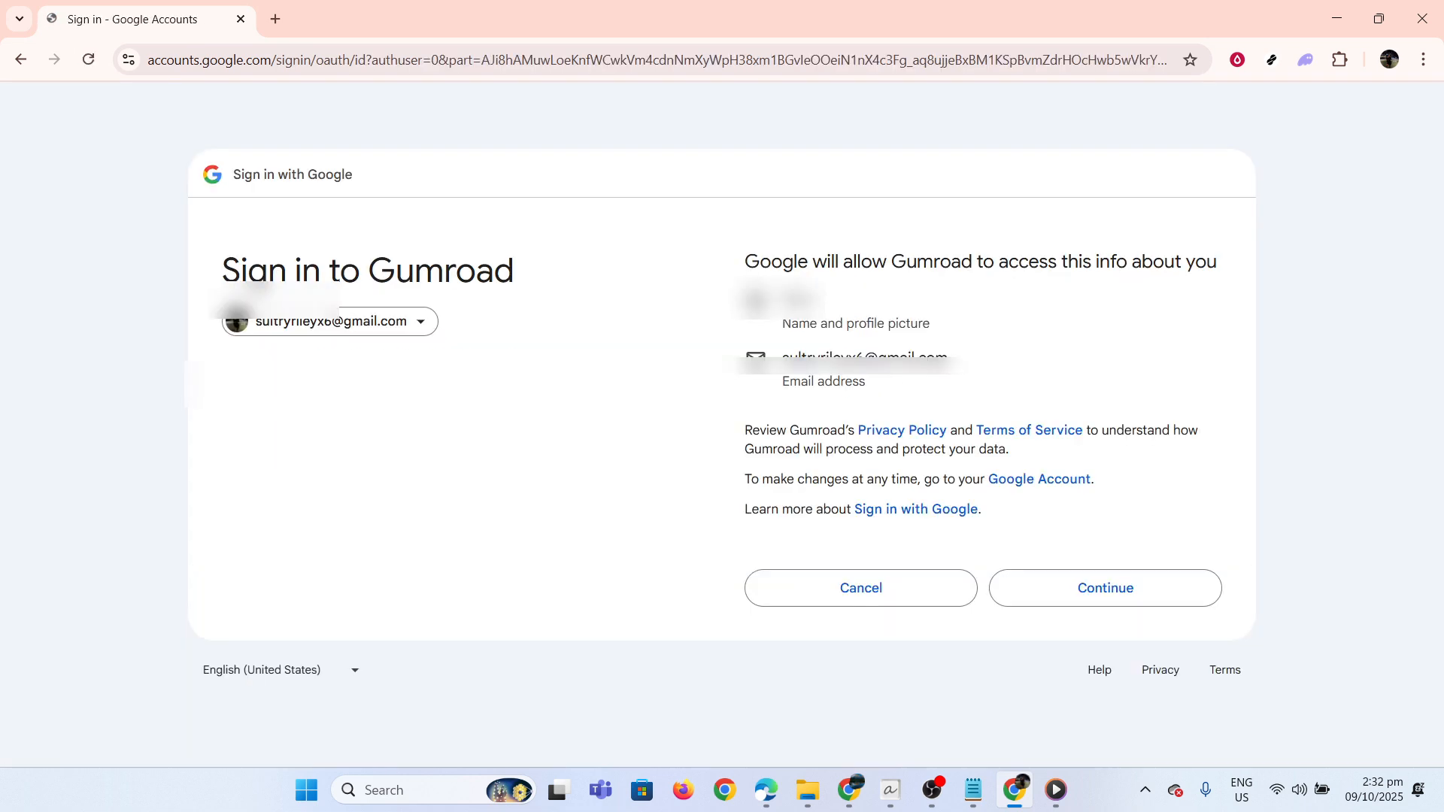
click(1149, 593)
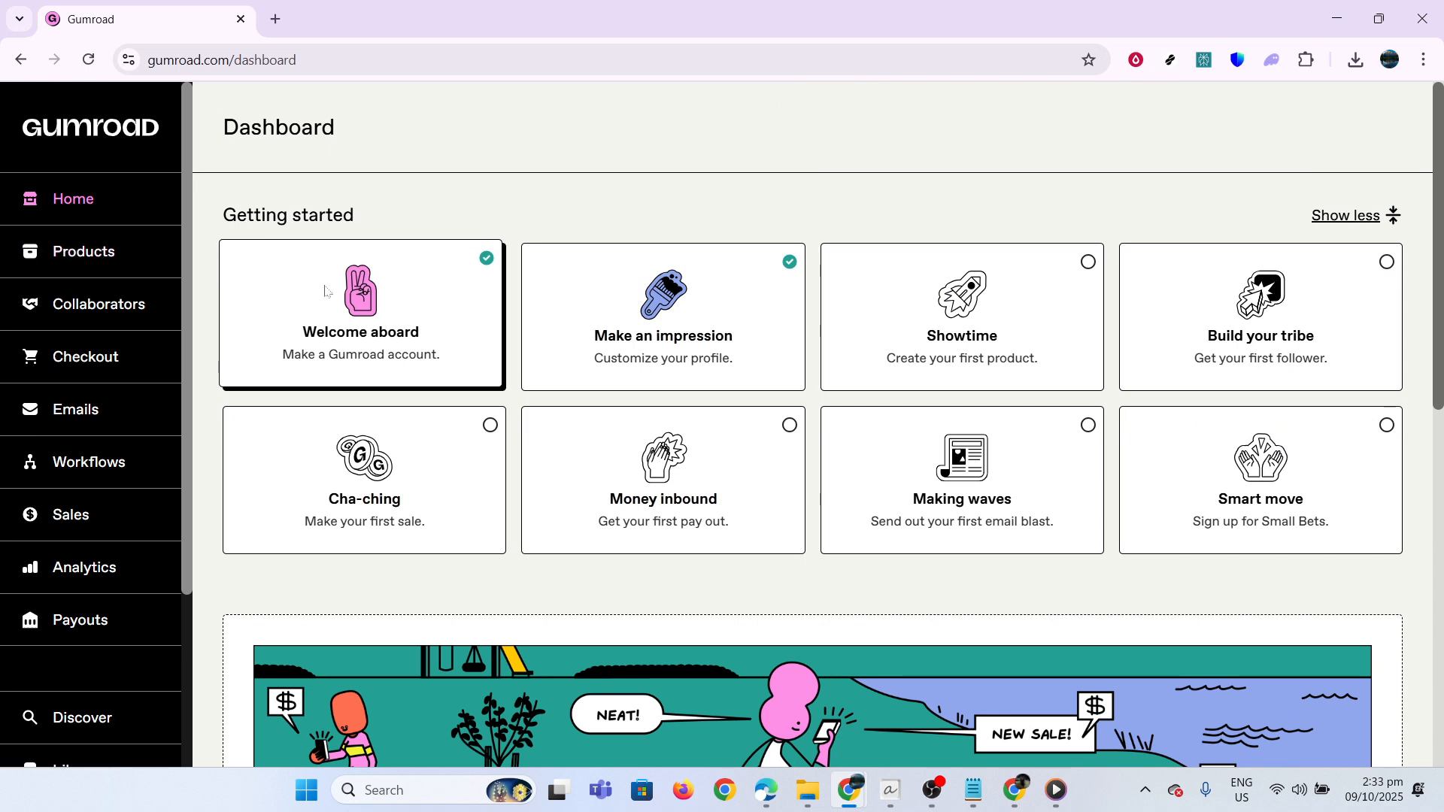
Step: Start creating the first product on the dashboard, keeping the digital product type, and set its price to $5
scroll(325, 291, down, 10)
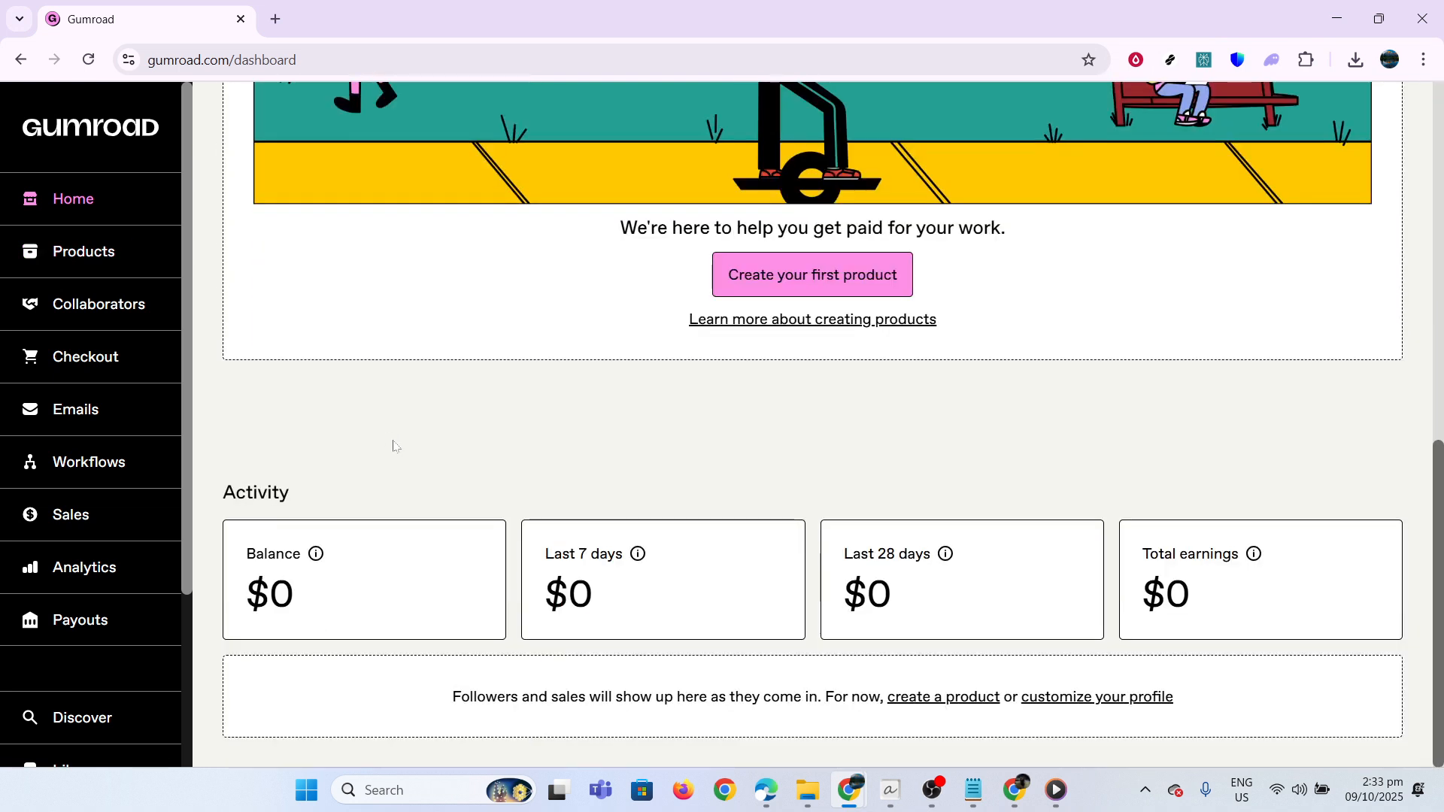
click(846, 278)
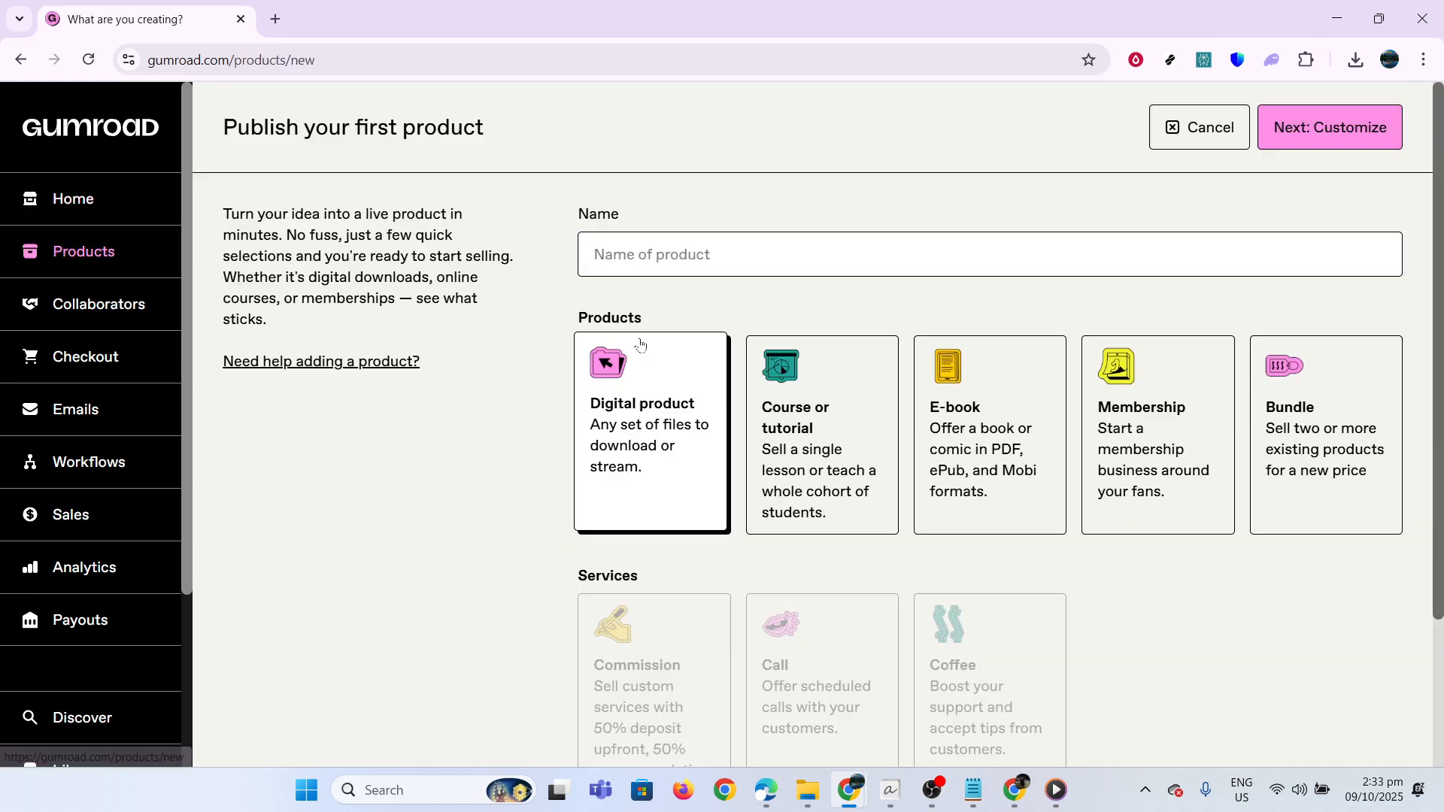
scroll(638, 334, down, 2)
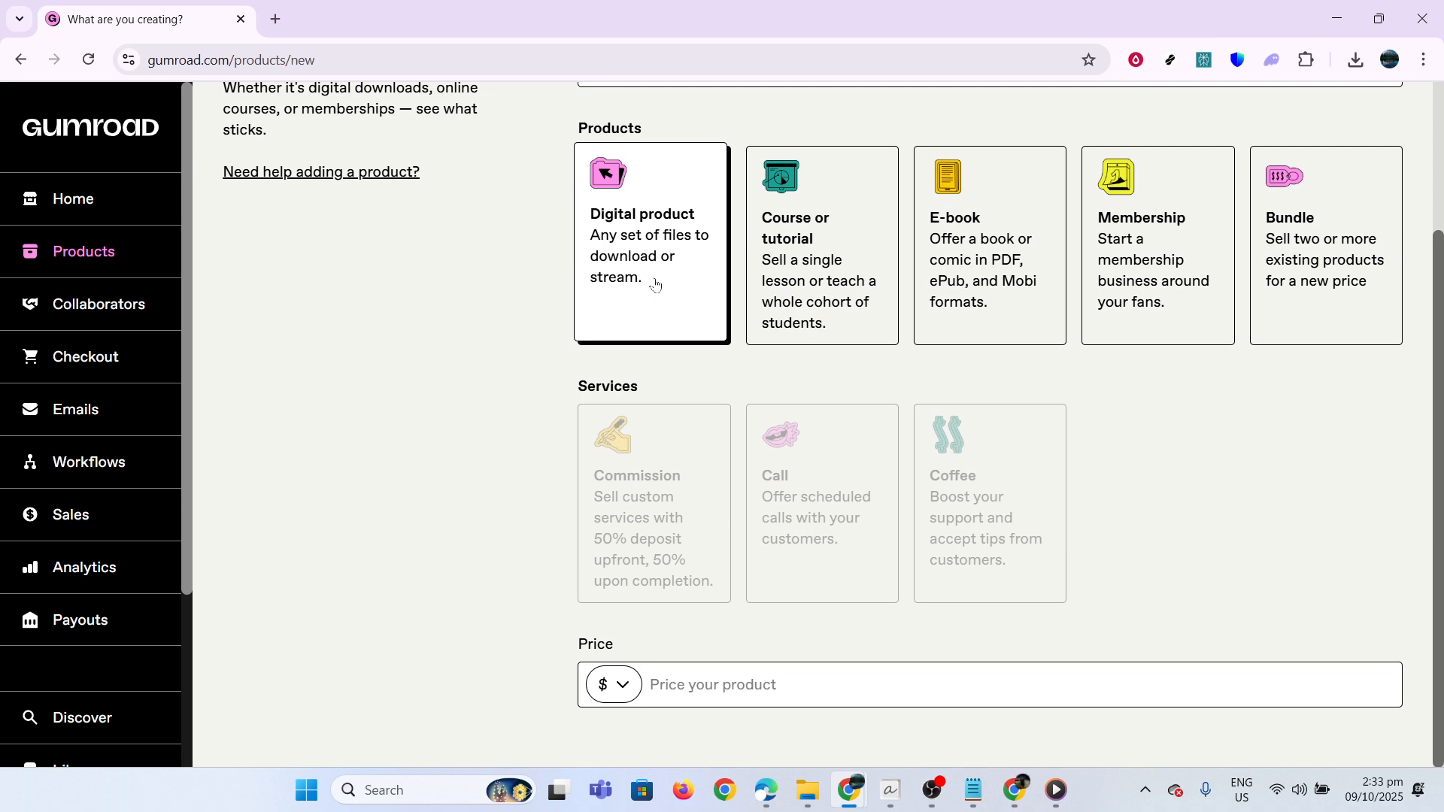
click(699, 685)
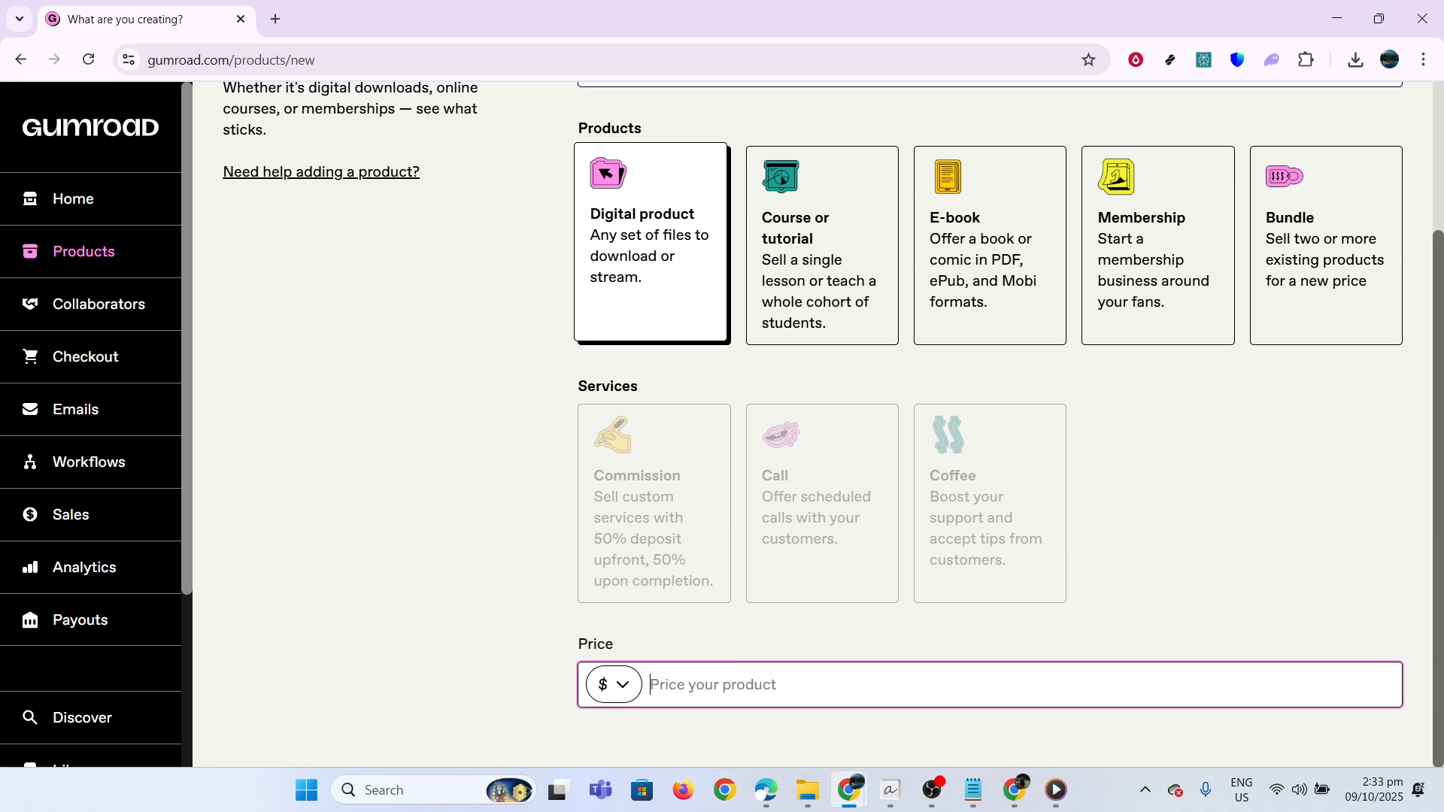
text(5)
Step: Name the new product "budget template" and continue to its customization page
scroll(809, 677, up, 3)
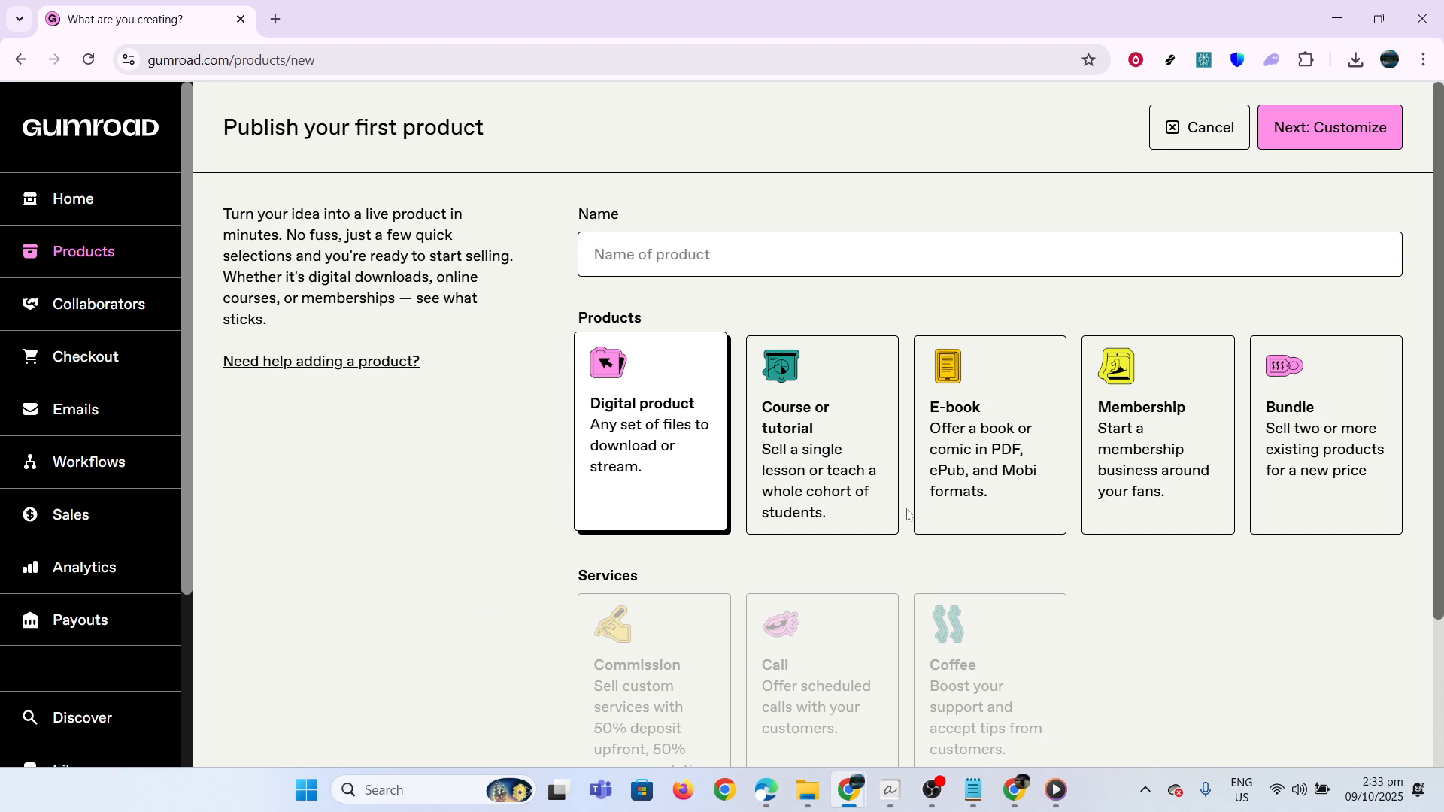
click(820, 260)
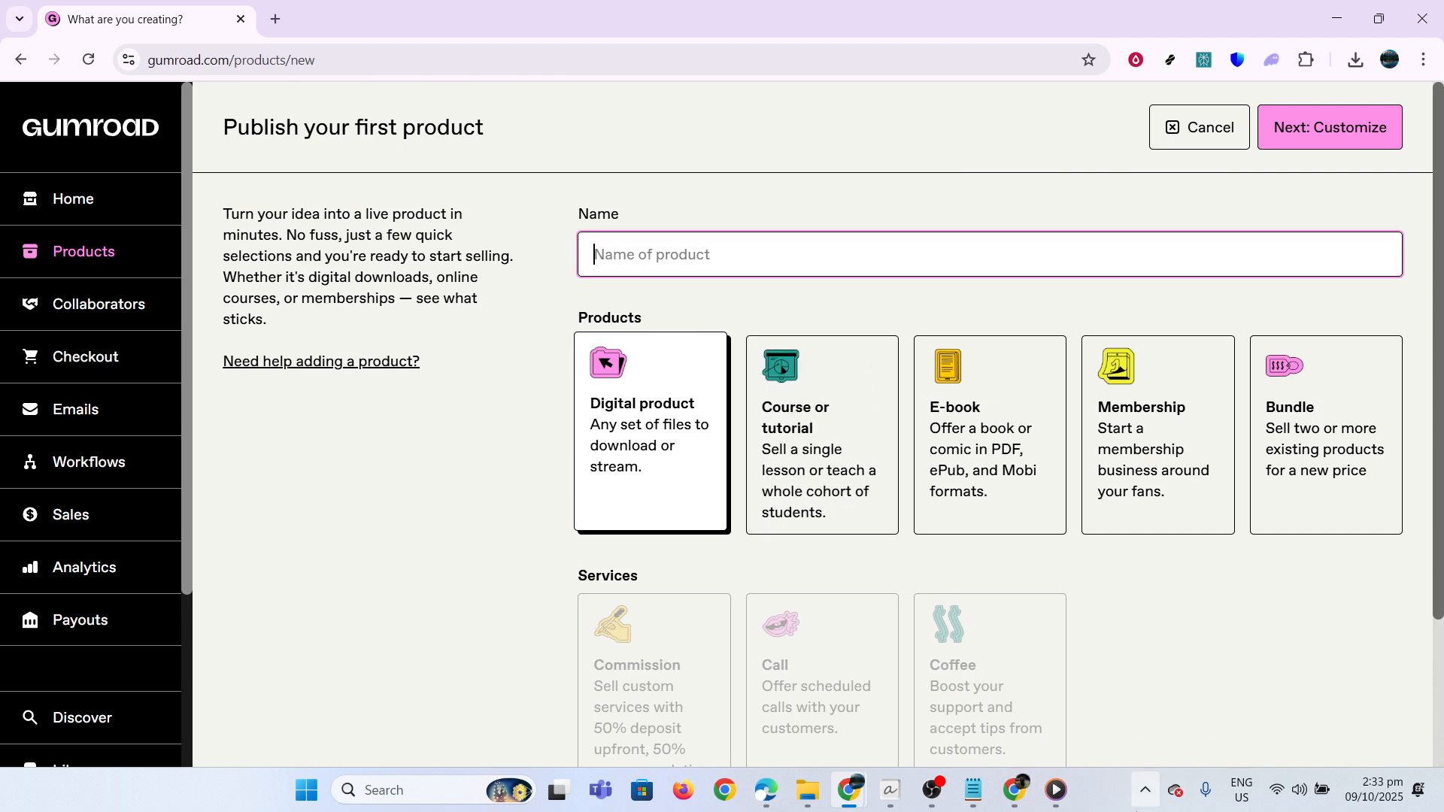
text(budget )
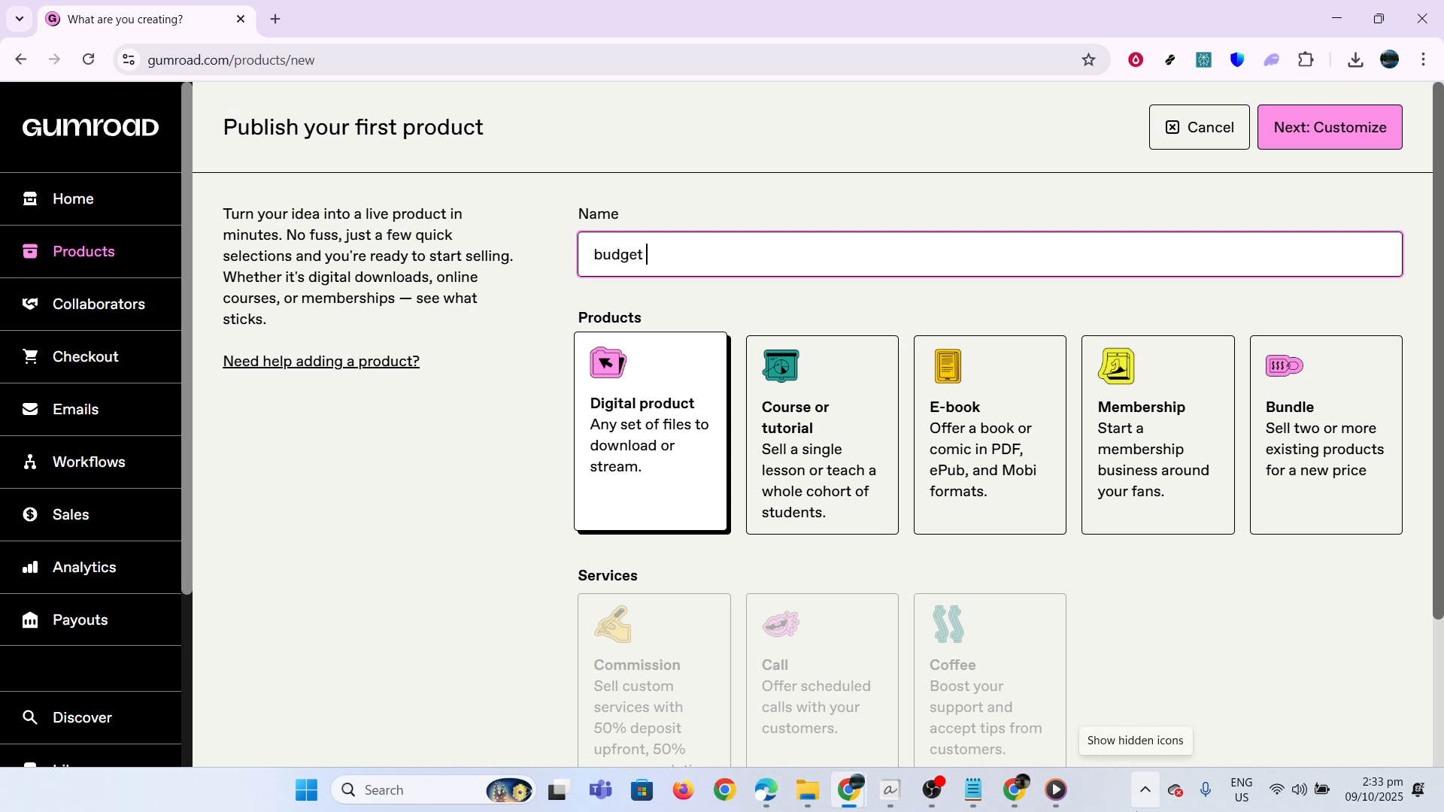
text(template)
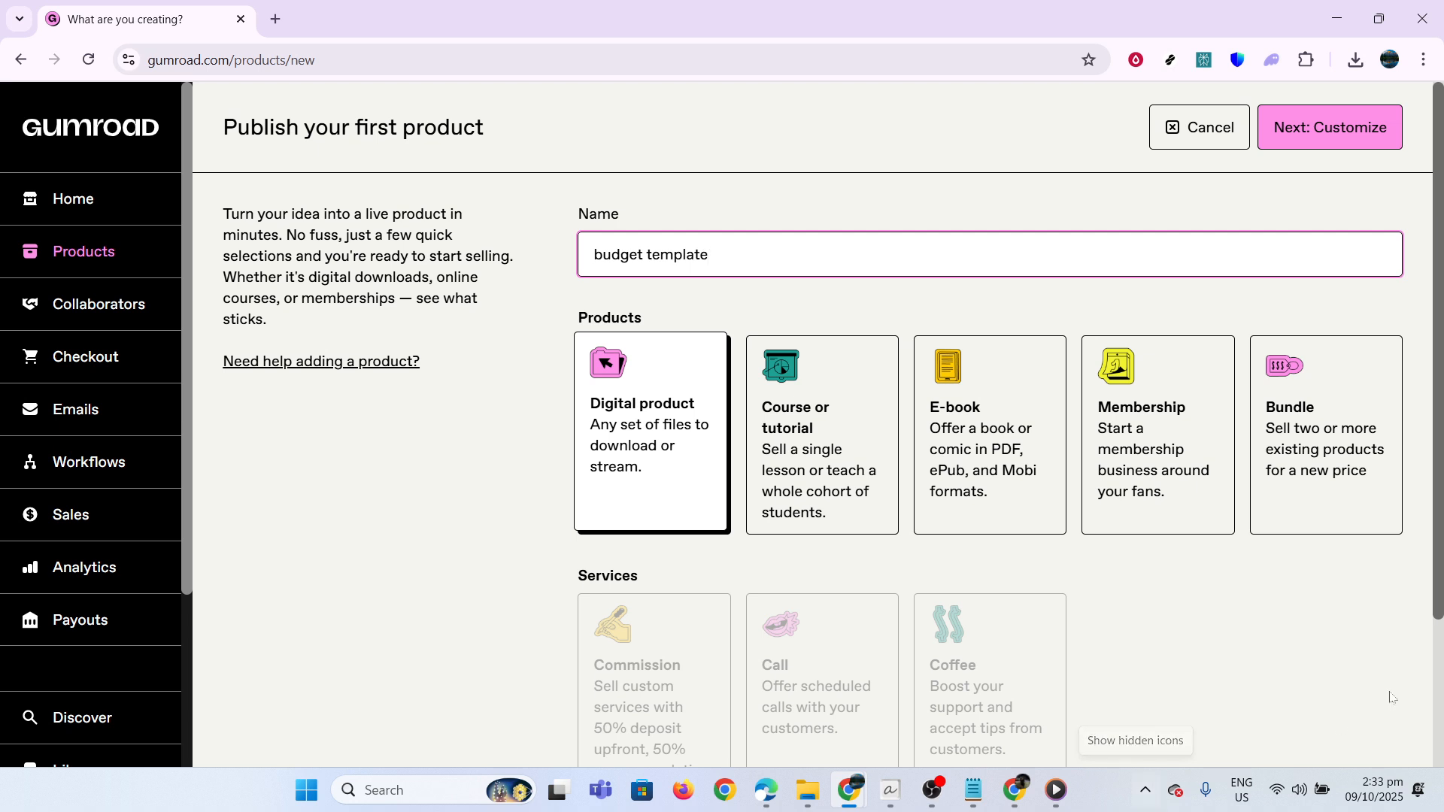
click(1322, 140)
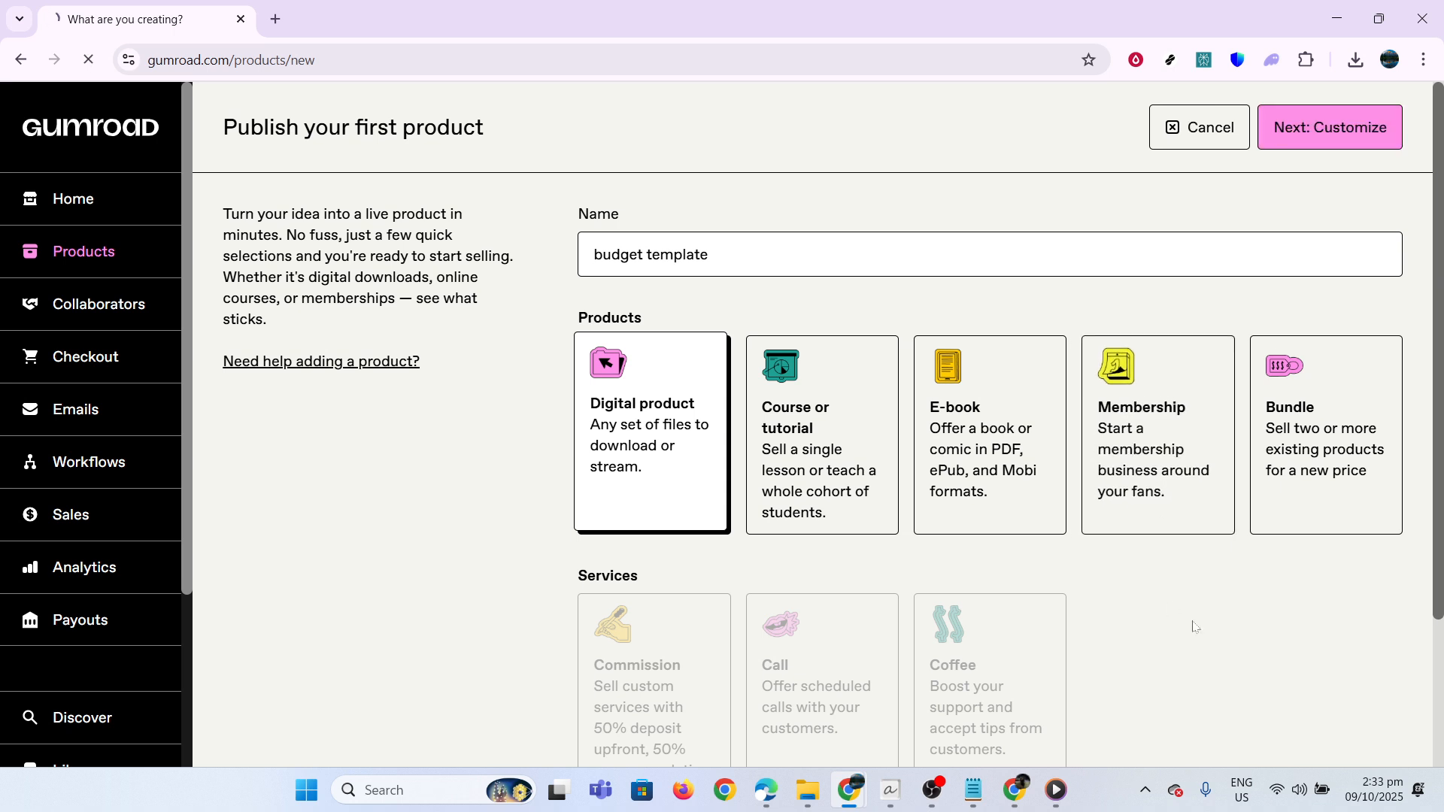
Step: Copy the published Budget Tracker site link from Notion and paste it into the URL field of the Gumroad product
scroll(1228, 521, down, 5)
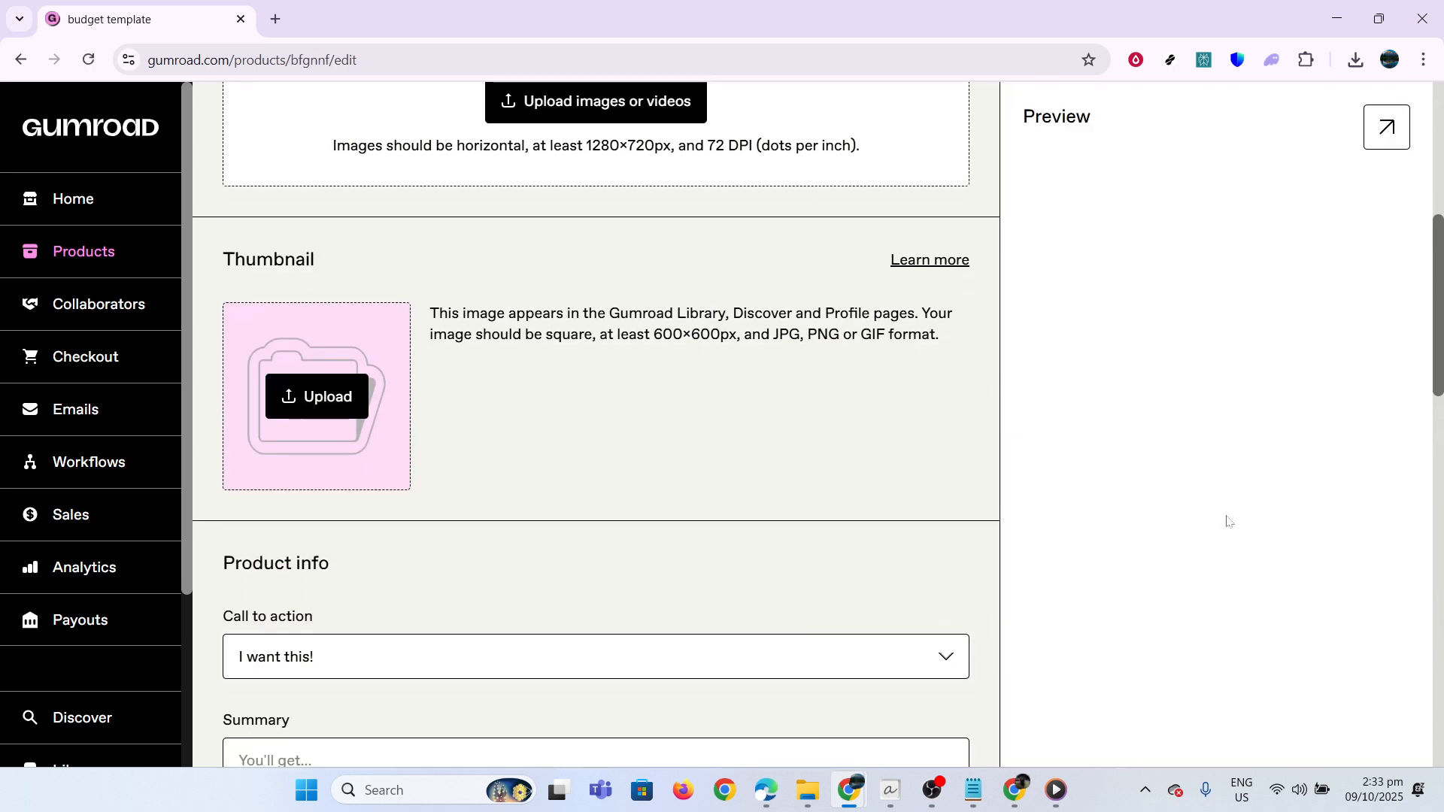
scroll(1228, 520, up, 5)
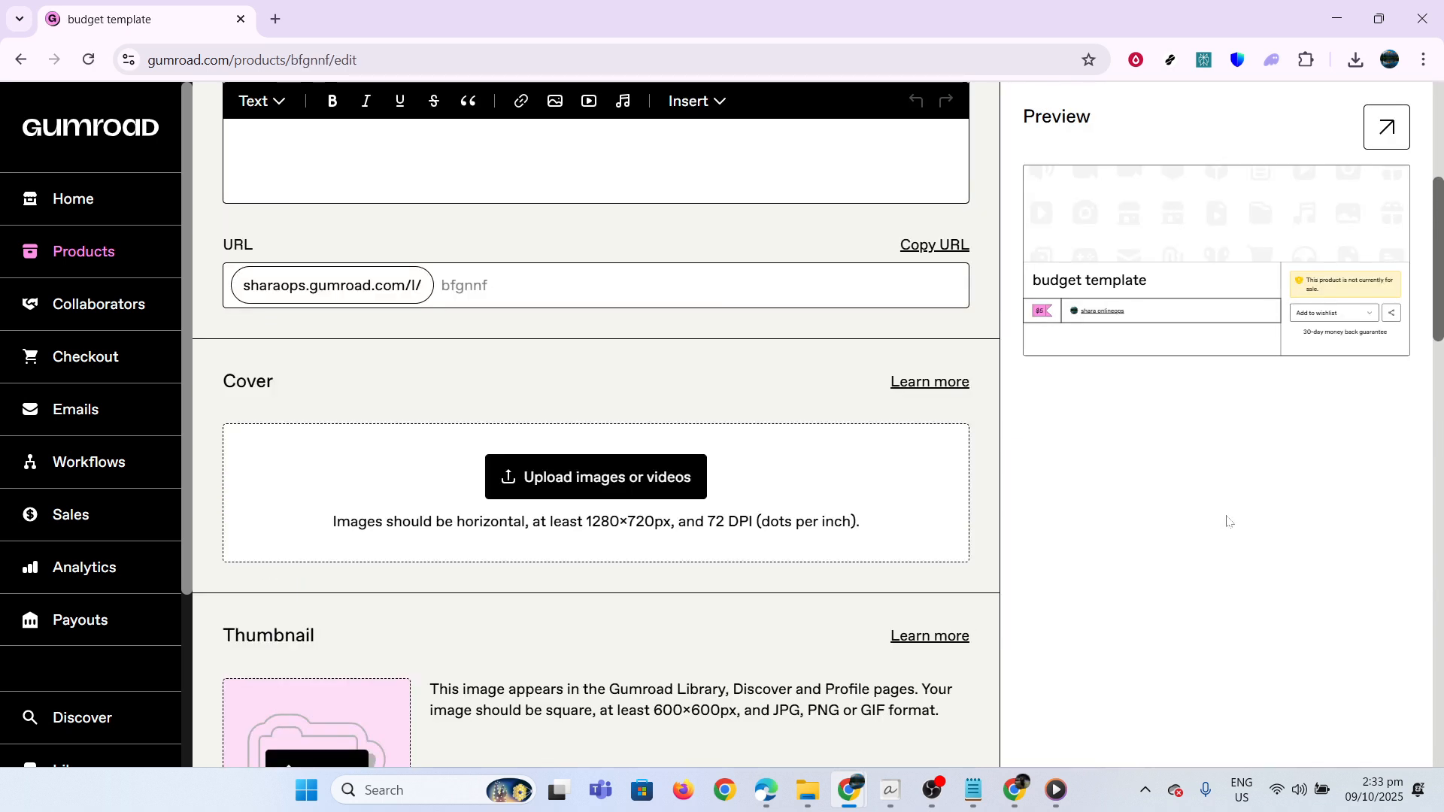
scroll(1128, 518, up, 2)
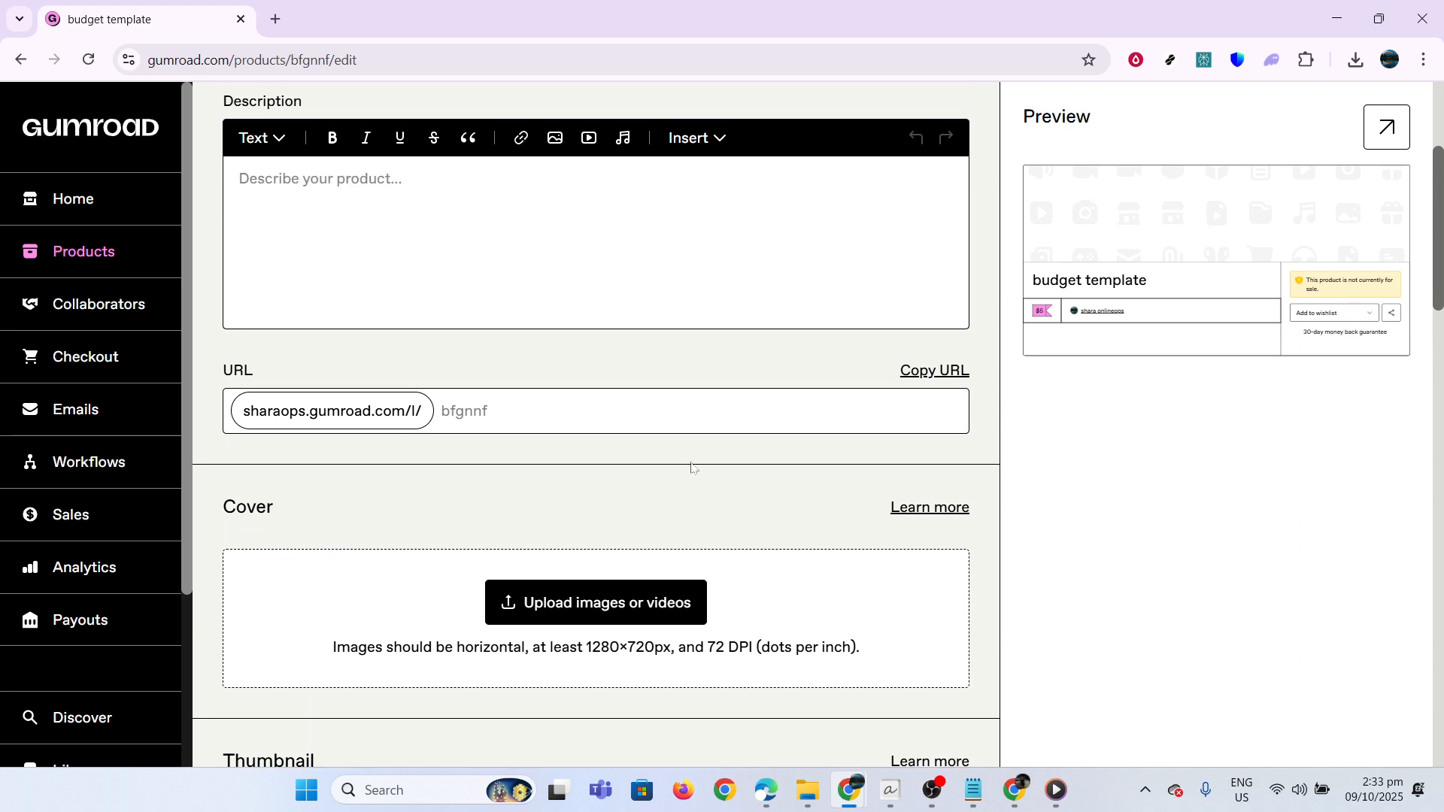
click(481, 411)
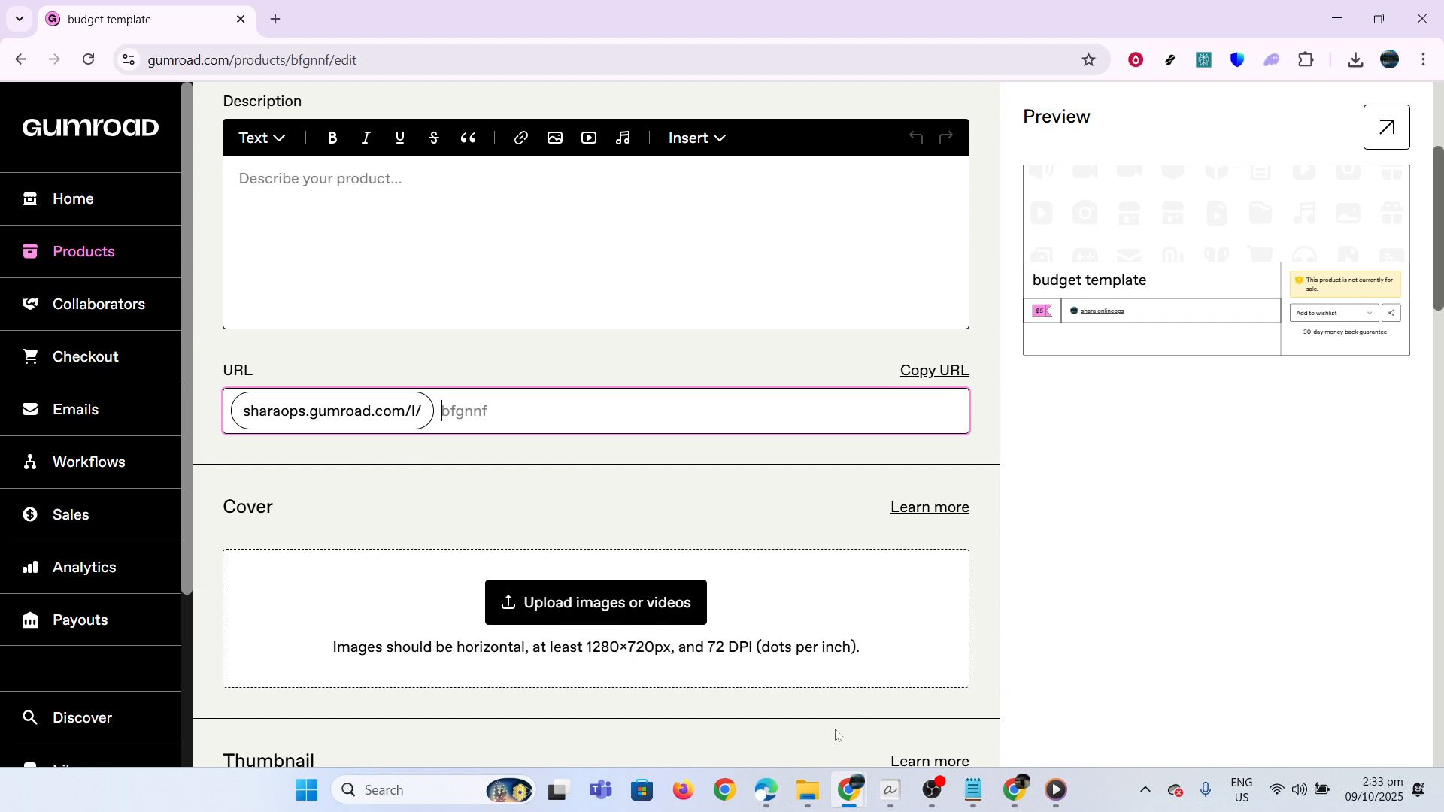
click(850, 790)
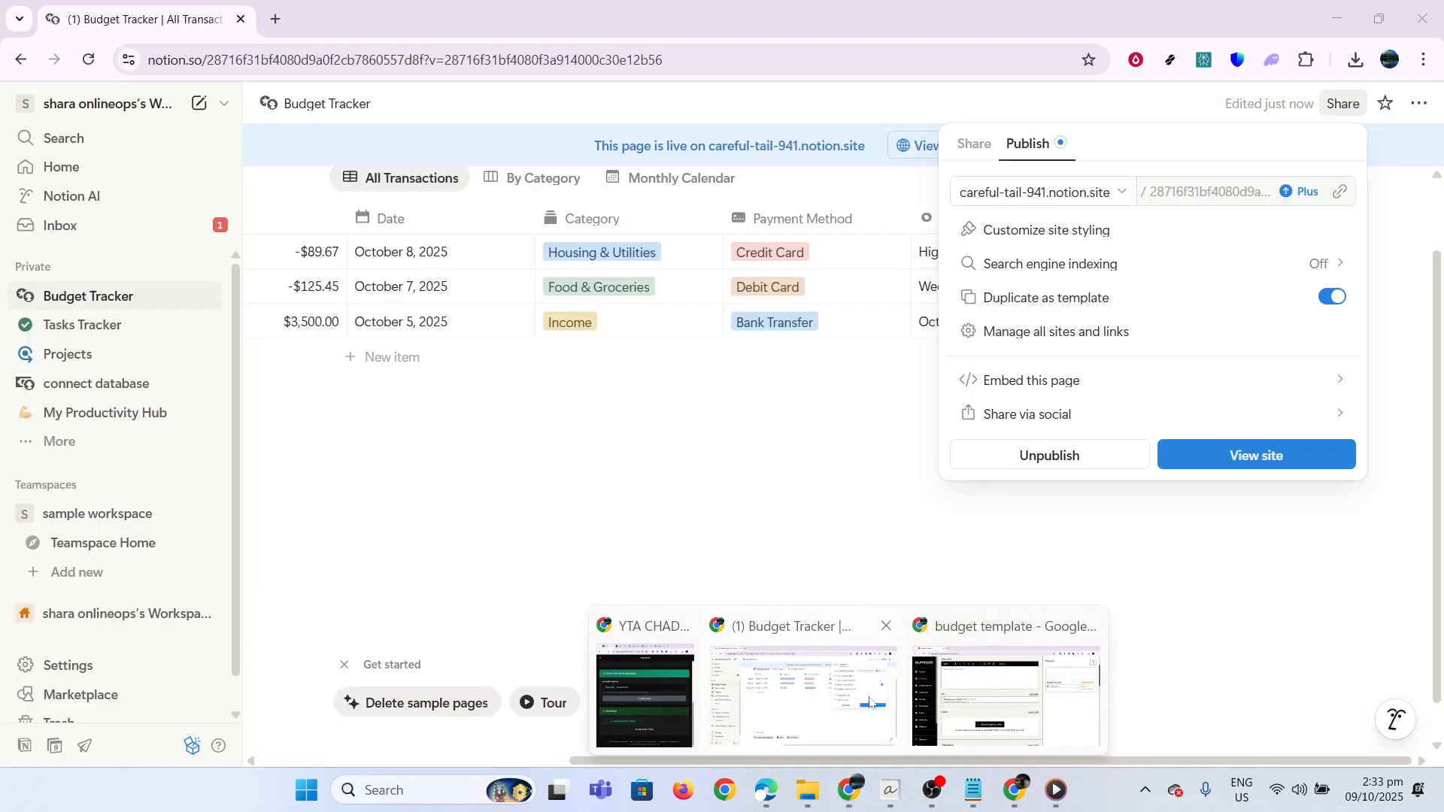
click(865, 700)
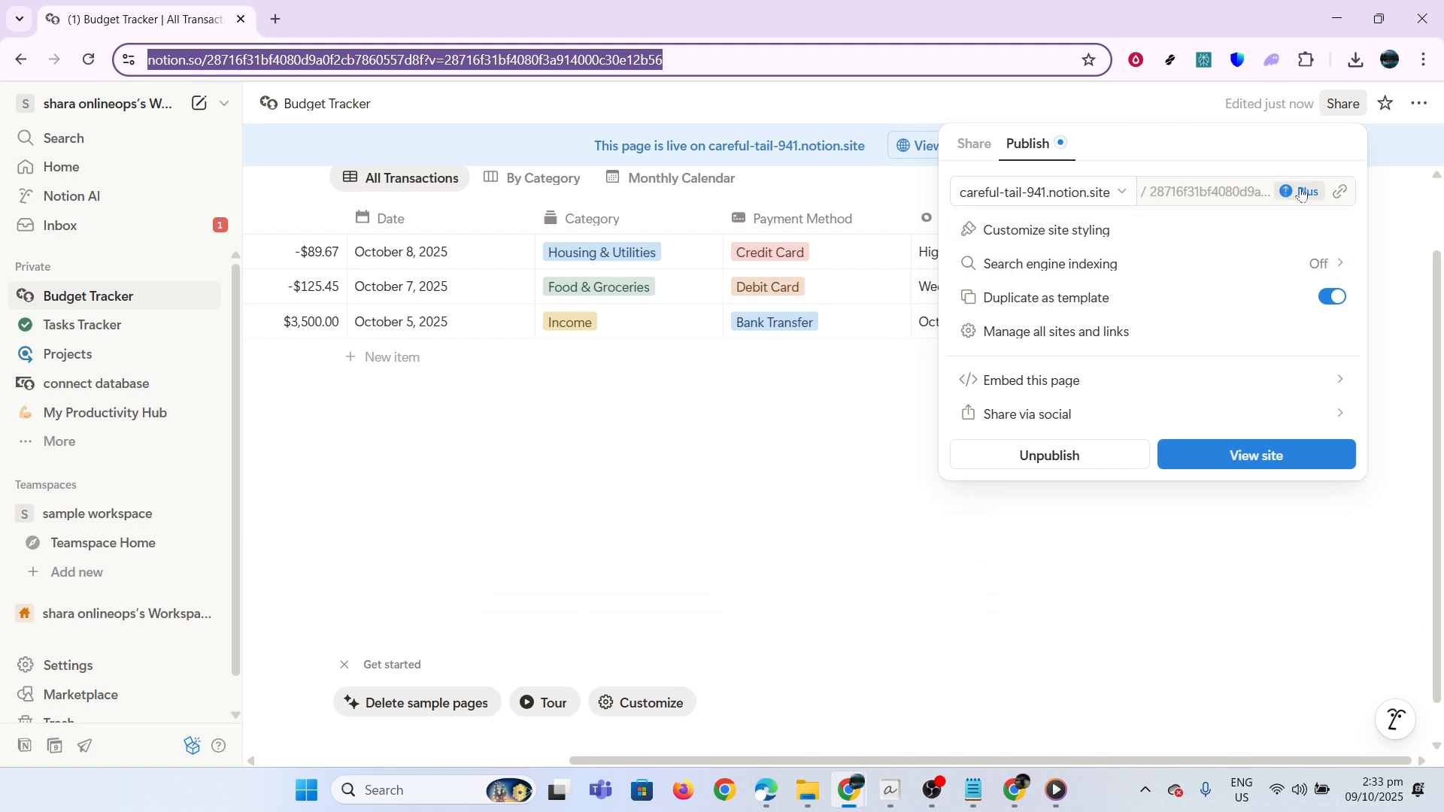
click(1341, 191)
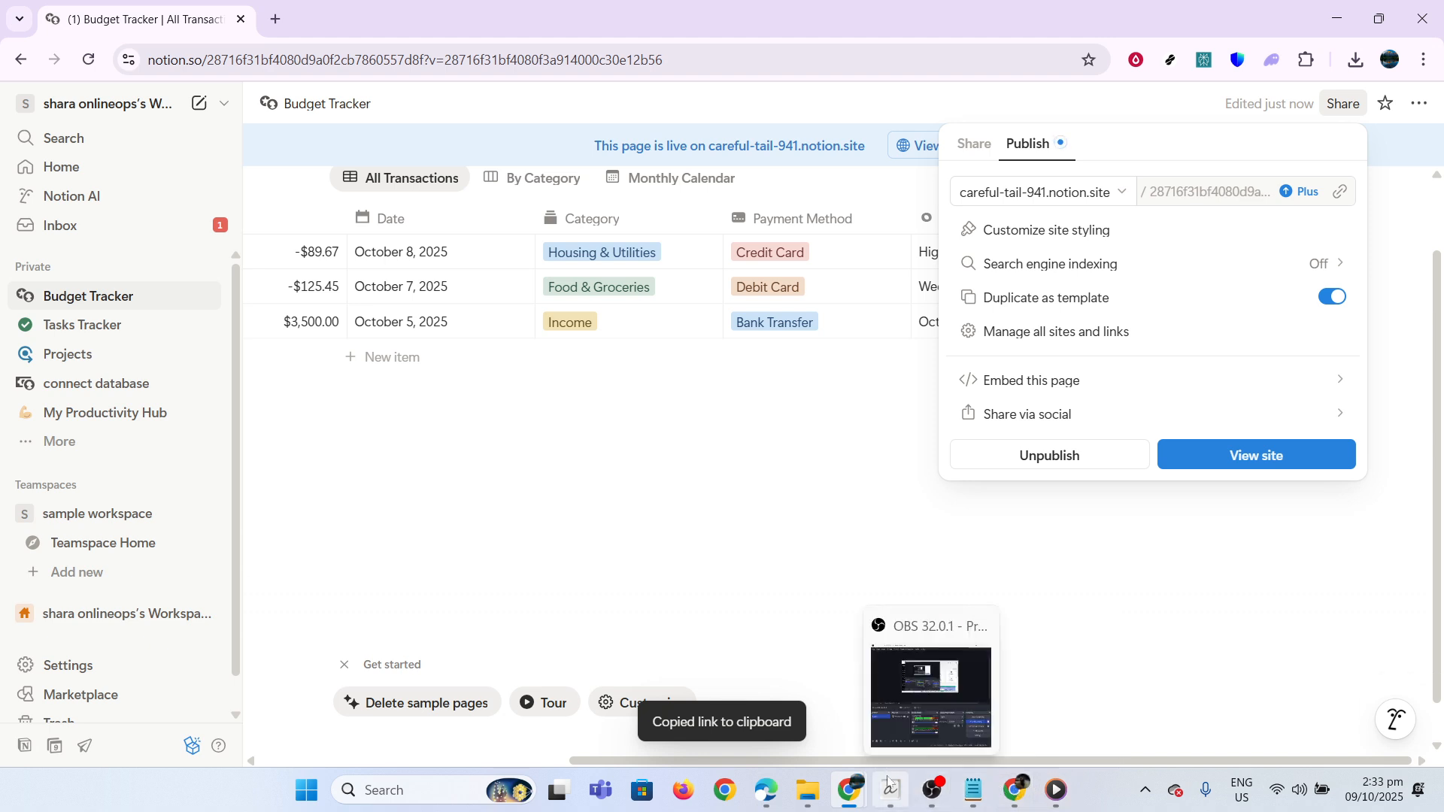
mouse_move(862, 790)
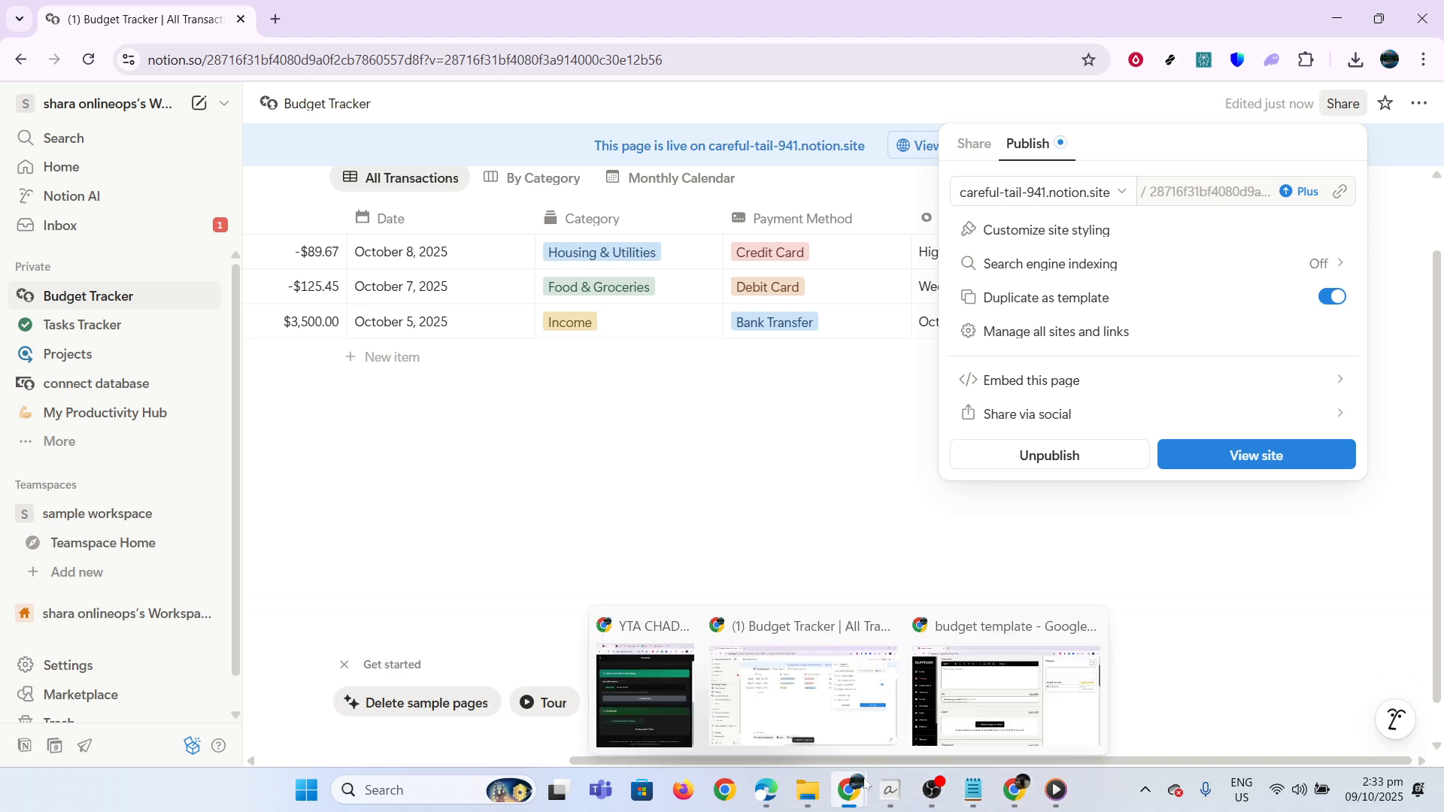
click(1009, 677)
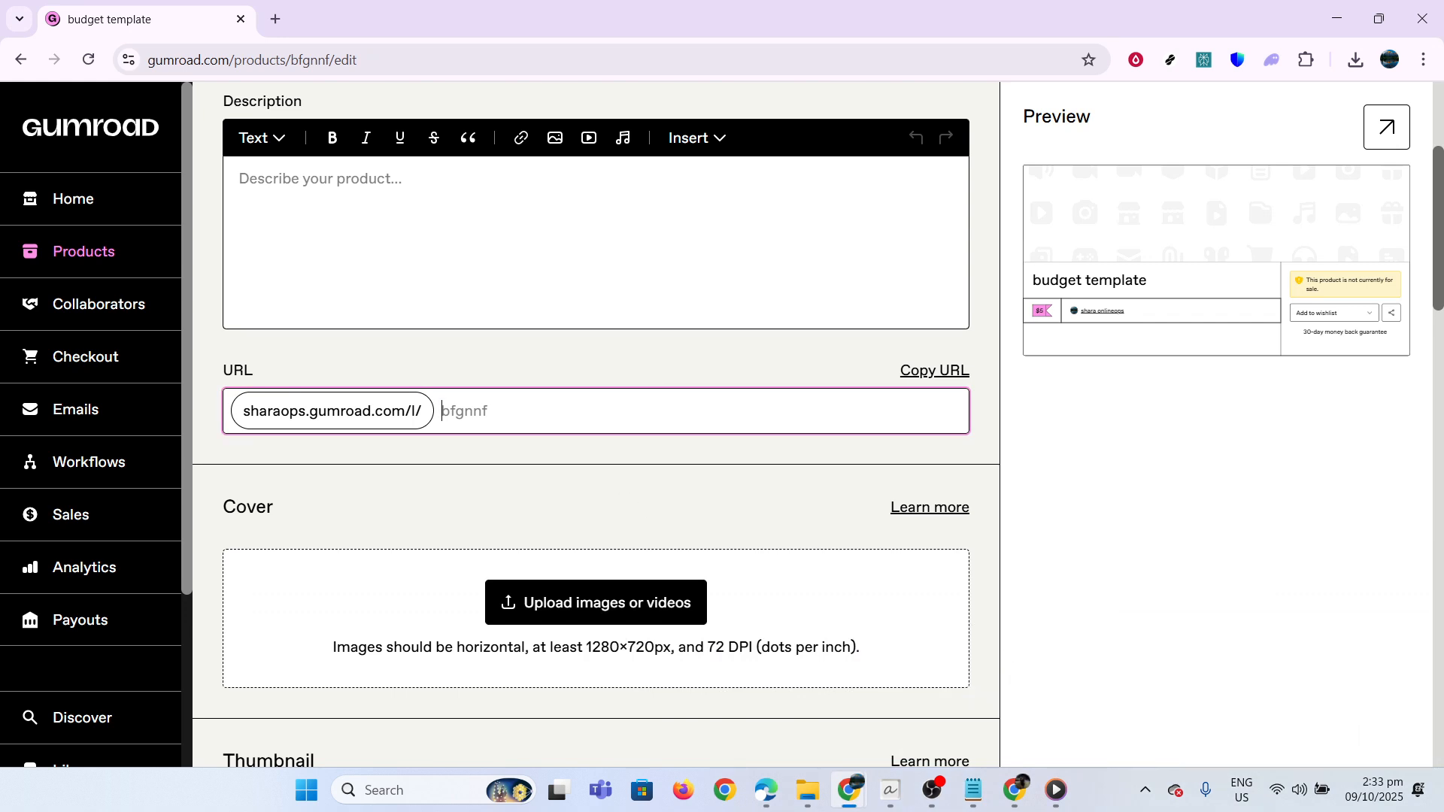
key(ctrl+v)
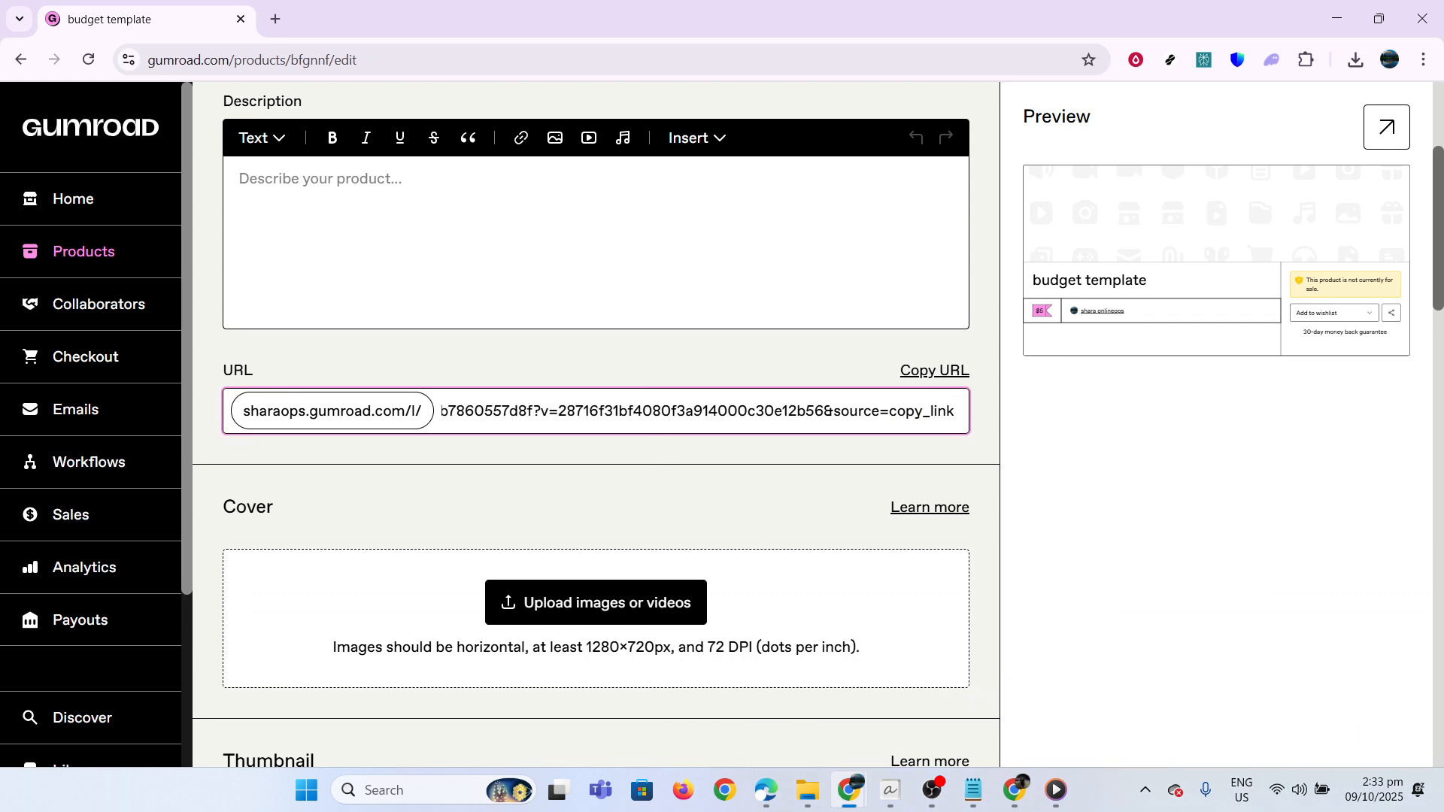
Step: Review the product's cover, thumbnail, product info, integrations, pricing, versions and settings sections
scroll(685, 423, down, 4)
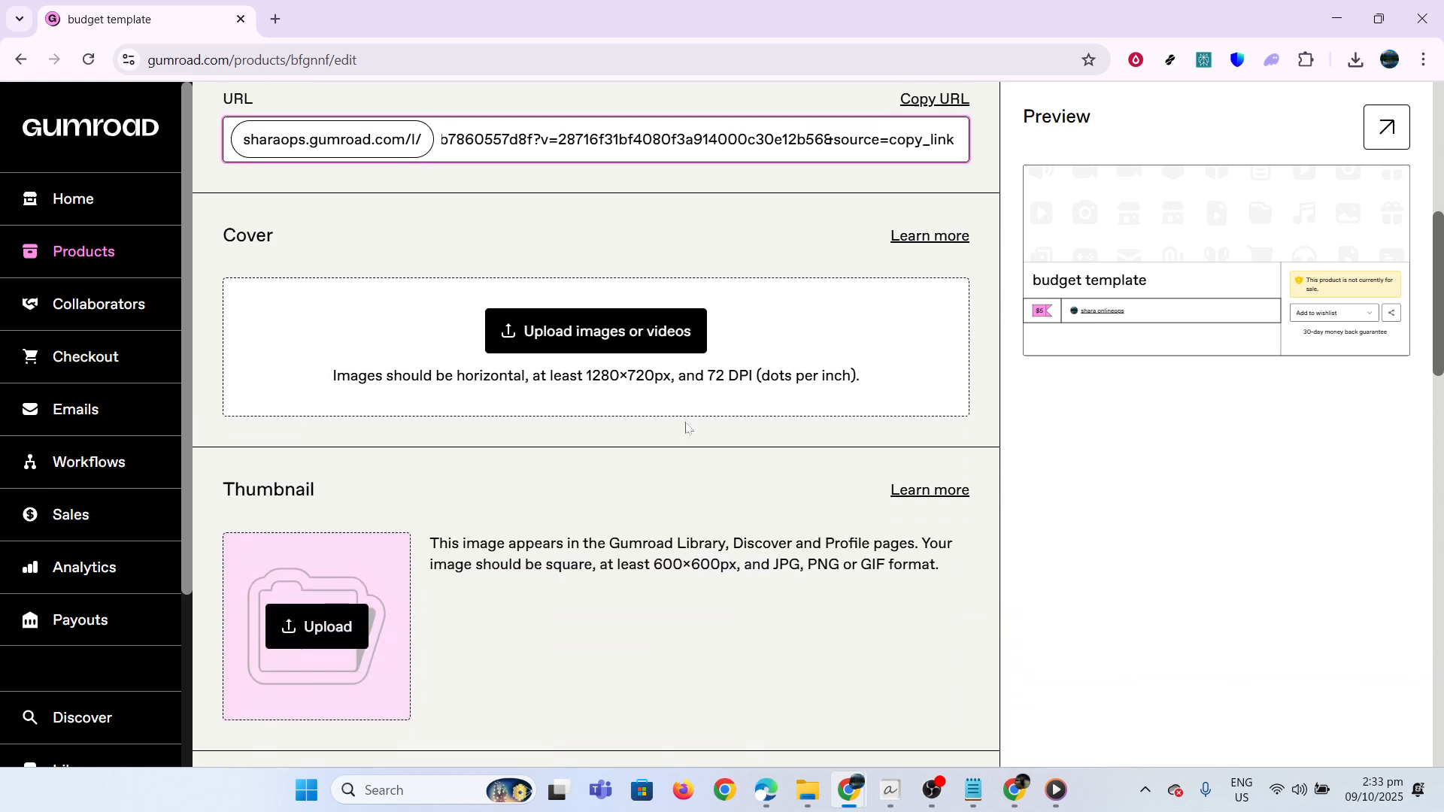
scroll(685, 427, down, 8)
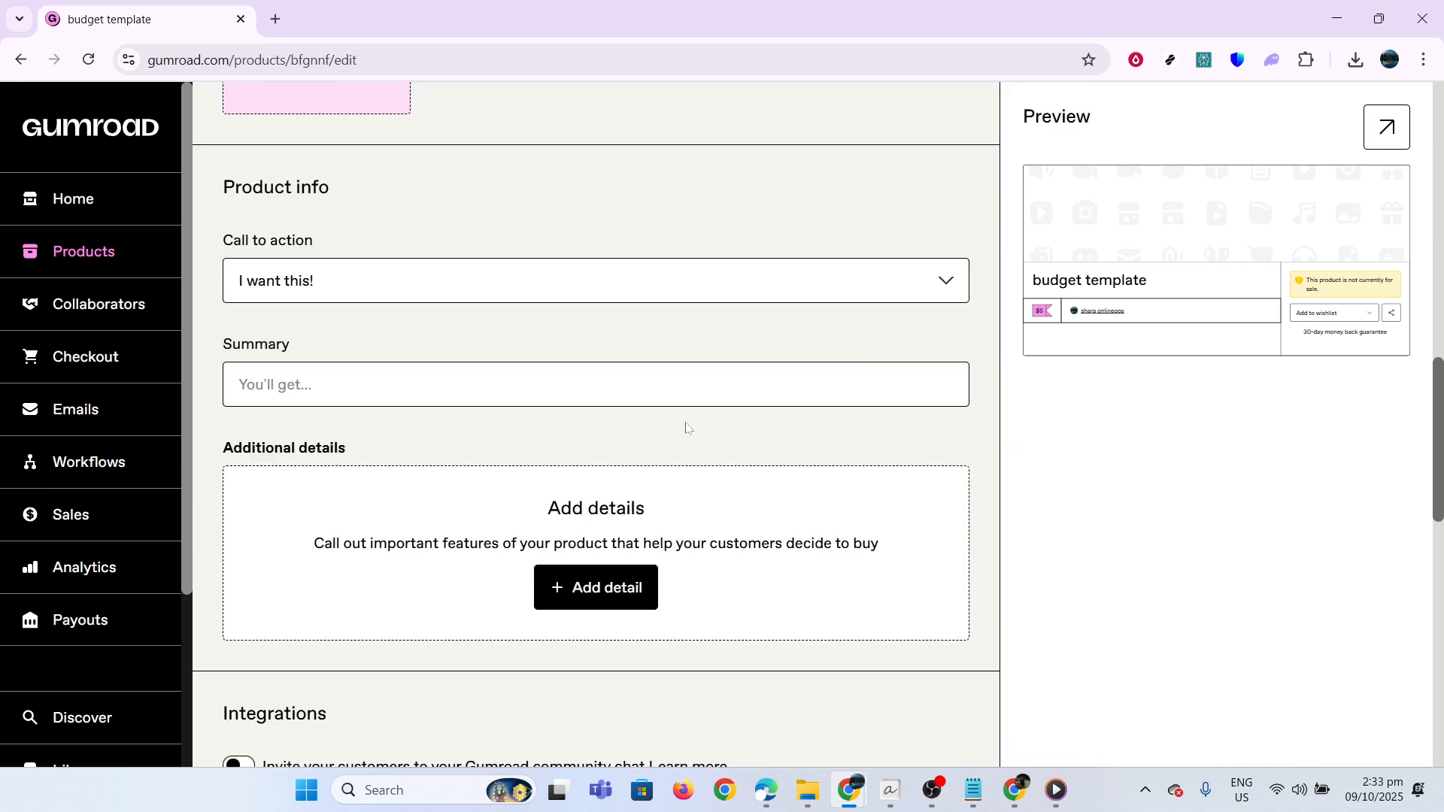
scroll(686, 427, down, 8)
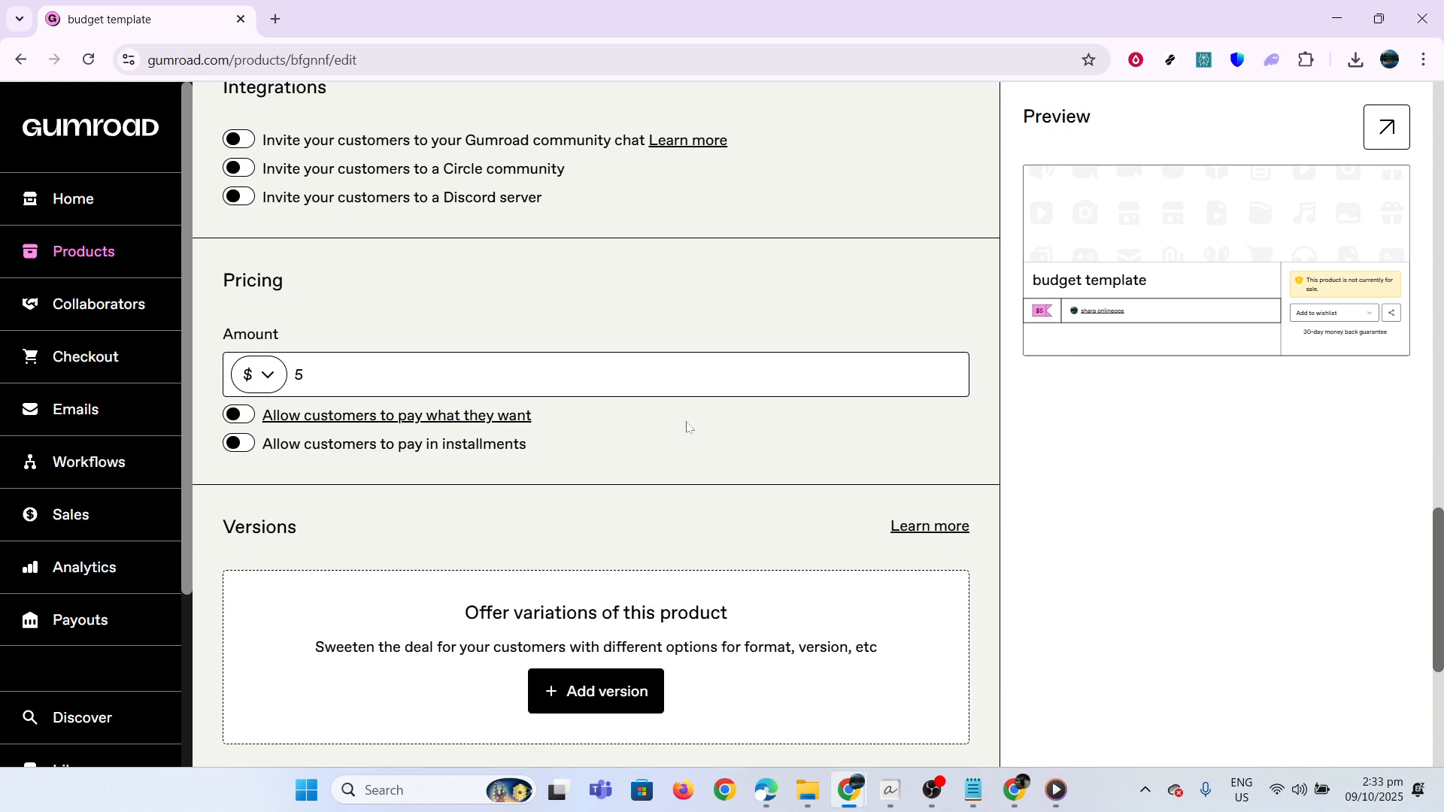
scroll(686, 427, down, 5)
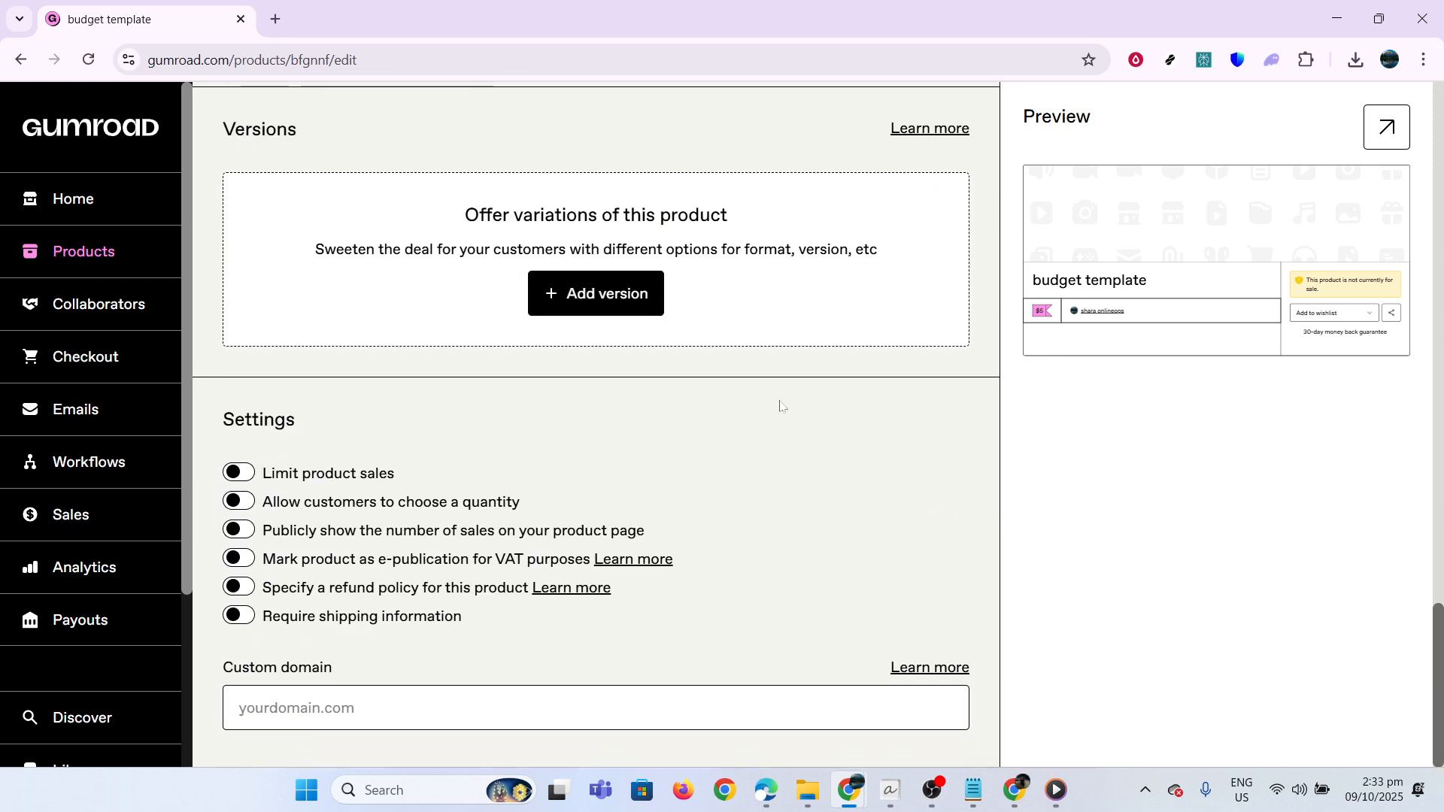
scroll(779, 404, up, 13)
scroll(781, 406, up, 10)
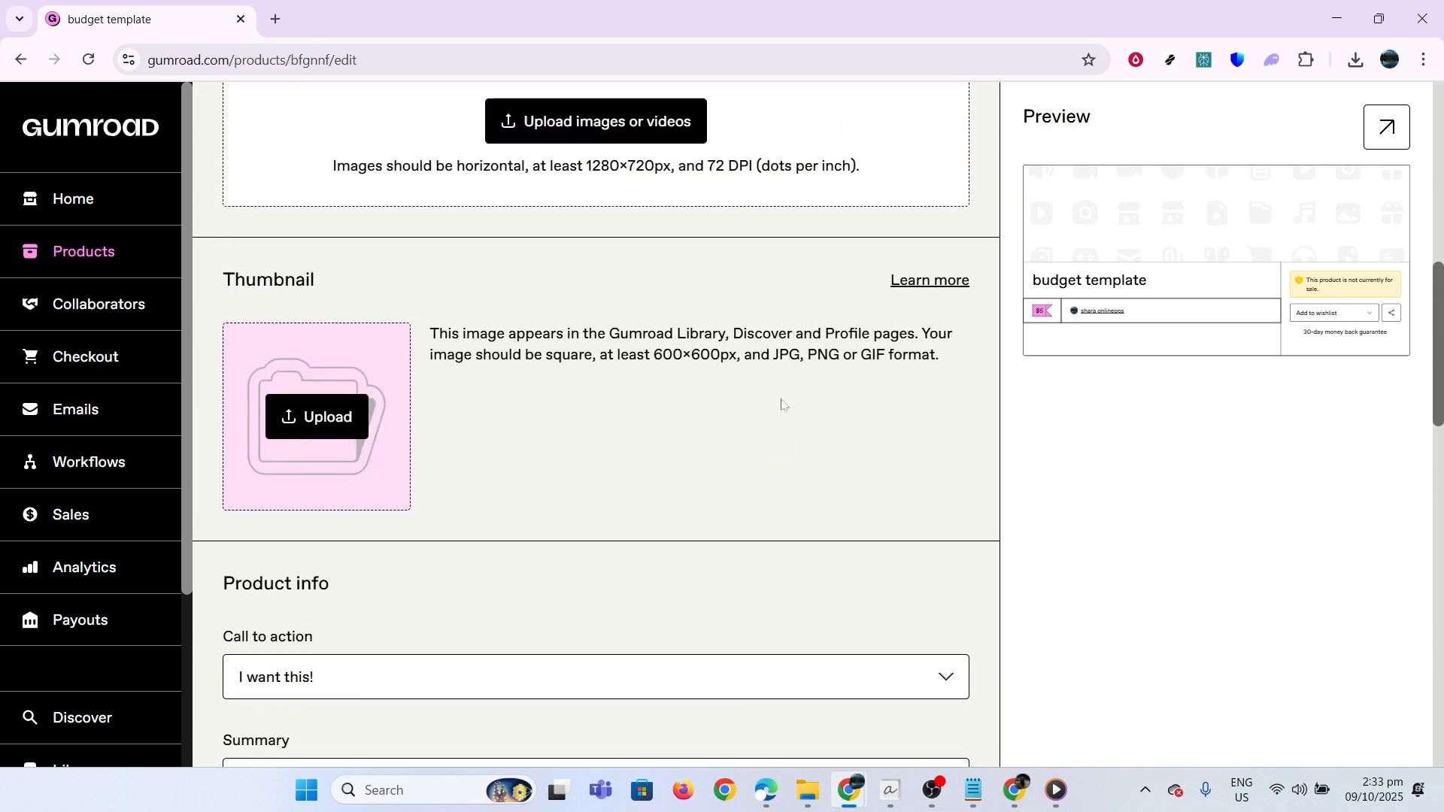